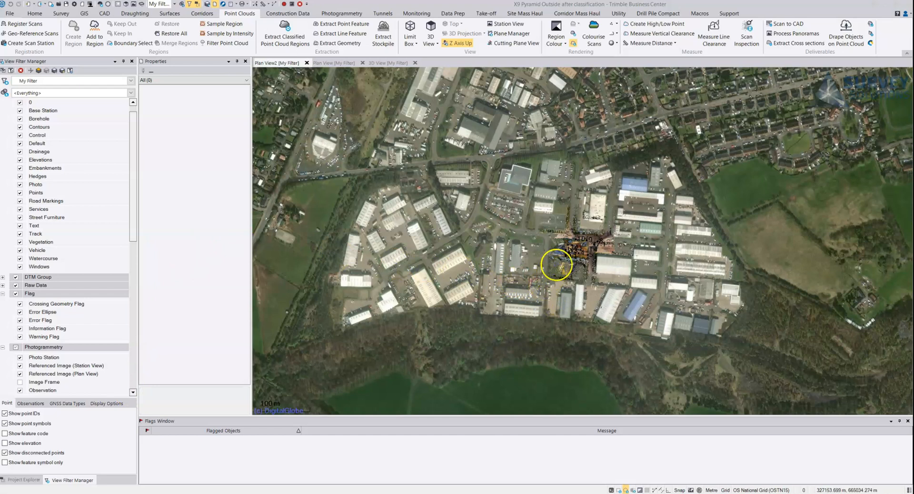
- Examine the car park scan over the aerial imagery in the plan view and select its point cloud
scroll(569, 245, "up", 5)
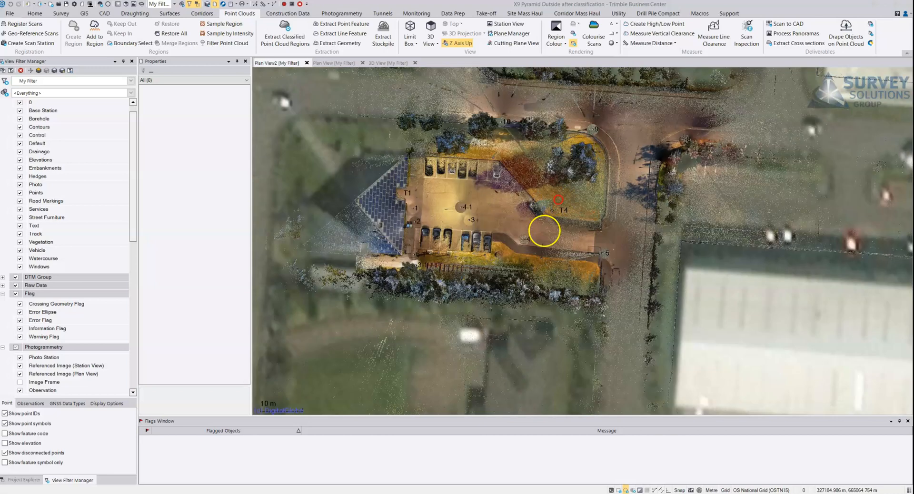
scroll(612, 210, "up", 2)
middle_click_drag(485, 218, 551, 229)
scroll(493, 232, "up", 1)
left_click(540, 224)
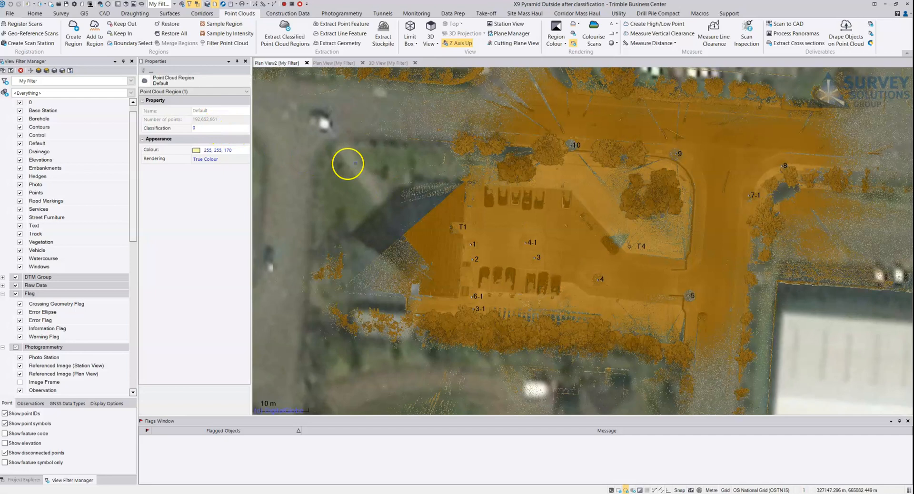
- Switch to the 3D view and inspect the point cloud of the car park, pyramid building and surrounding roads from several angles
left_click(383, 62)
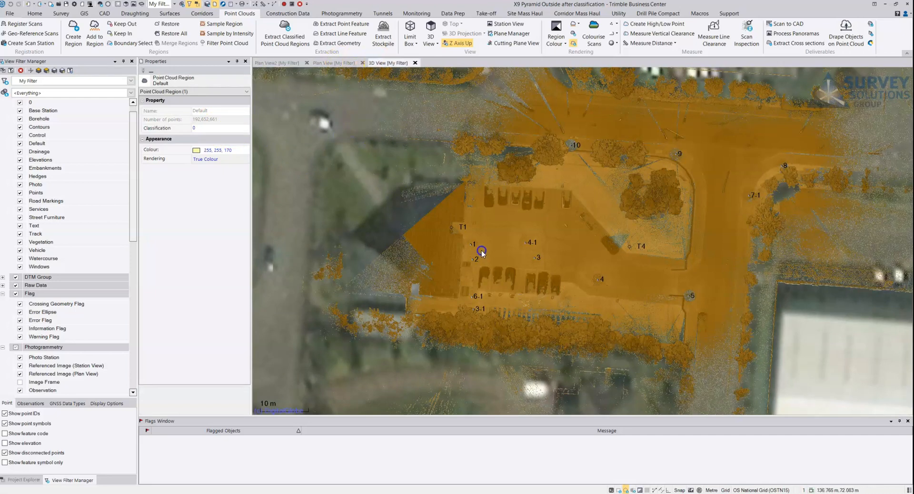
left_click_drag(477, 238, 455, 212)
left_click(446, 176)
left_click_drag(460, 169, 459, 258)
middle_click_drag(459, 258, 478, 158)
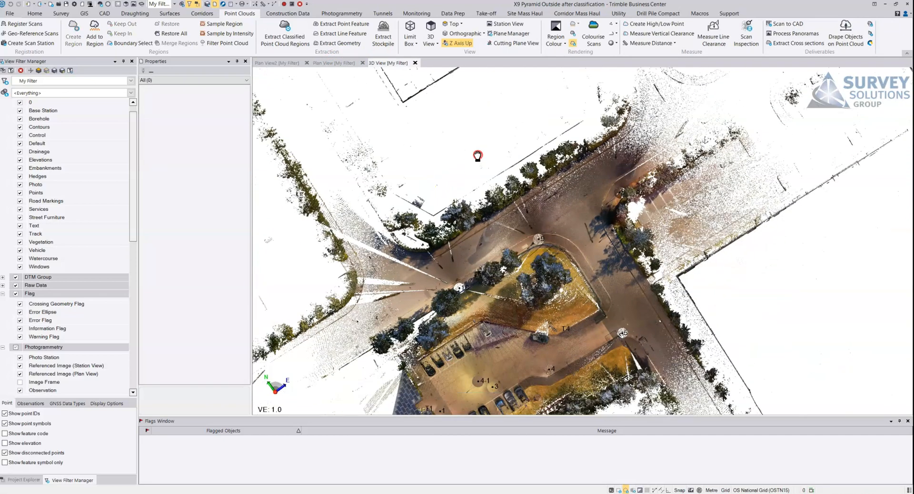
left_click_drag(477, 149, 506, 106)
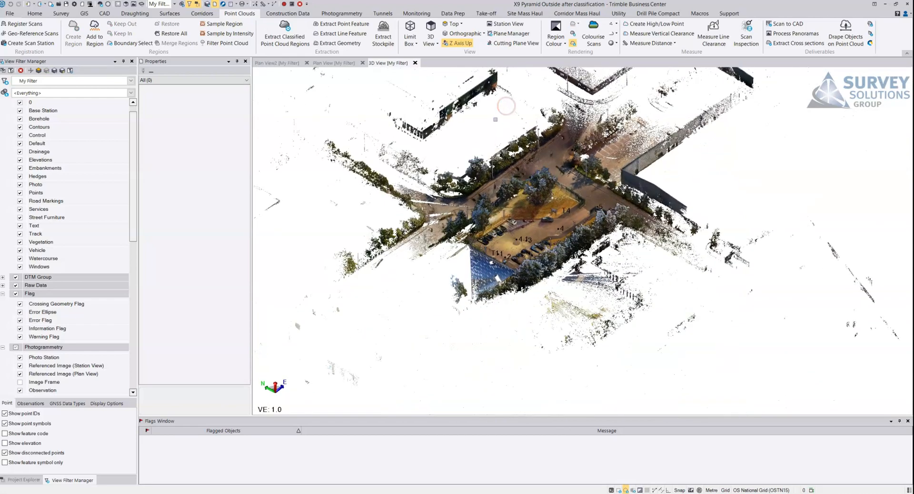
scroll(499, 192, "up", 4)
left_click_drag(502, 190, 596, 223)
middle_click_drag(596, 222, 541, 369)
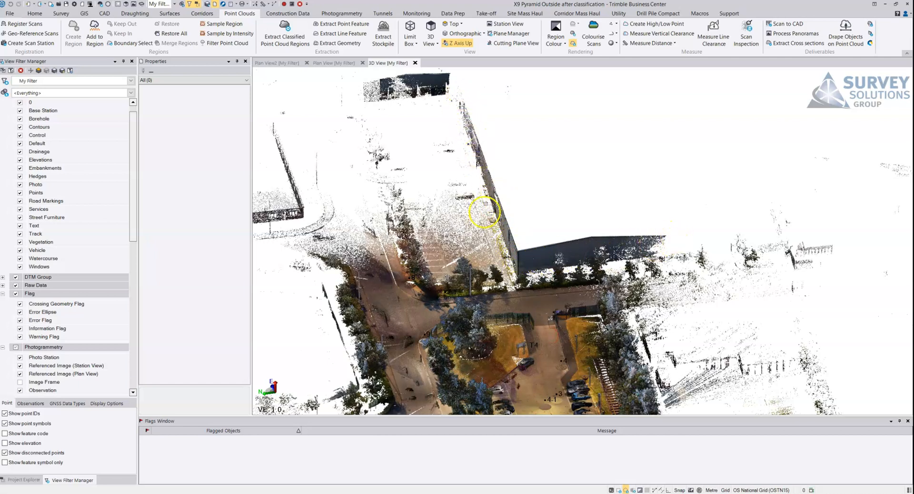
left_click_drag(376, 108, 339, 179)
middle_click_drag(339, 183, 622, 173)
scroll(532, 243, "down", 5)
left_click_drag(521, 276, 471, 293)
middle_click_drag(471, 293, 484, 231)
scroll(478, 267, "up", 6)
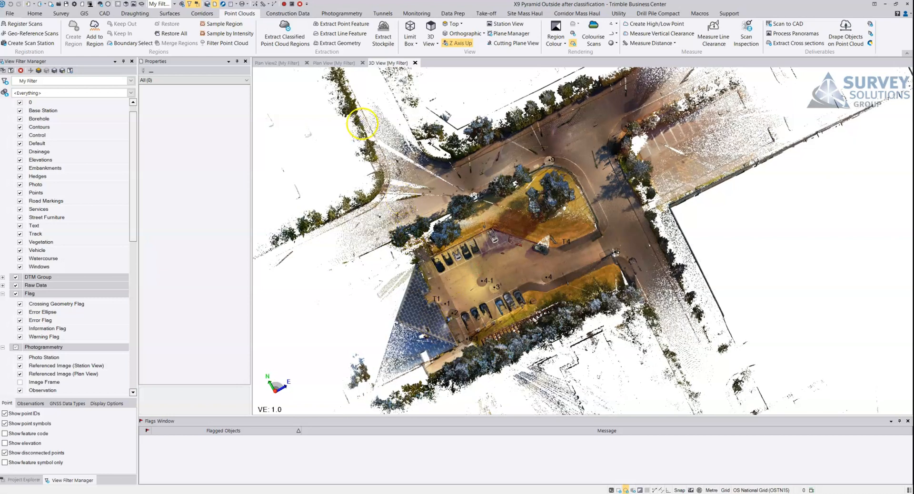
- In a top-down 3D view, outline a selection polygon from the pyramid building's west side along the southern hedge and eastern road edge
left_click(637, 116)
middle_click_drag(637, 116, 620, 151)
middle_click_drag(486, 306, 497, 262)
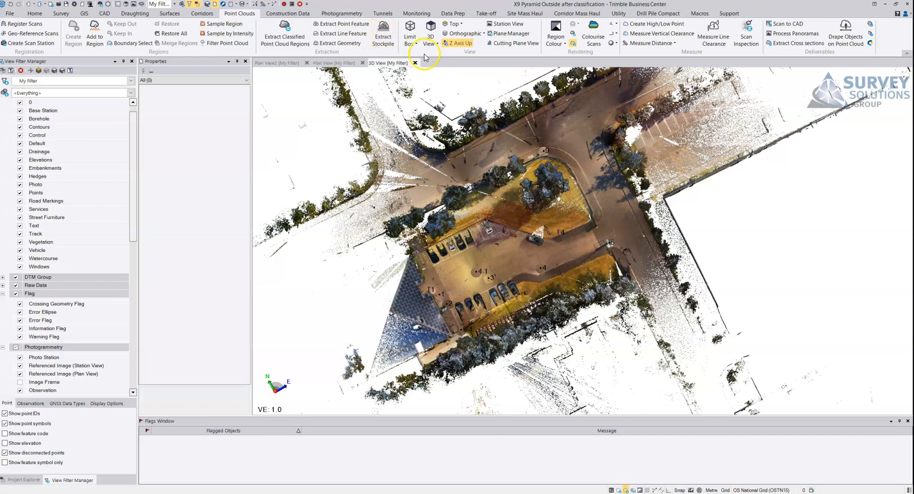
left_click(316, 168)
left_click(433, 396)
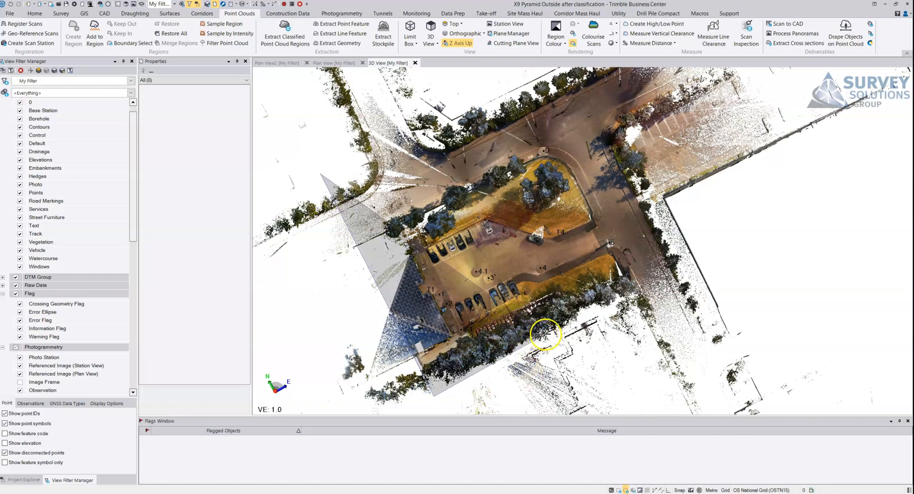
scroll(544, 334, "up", 3)
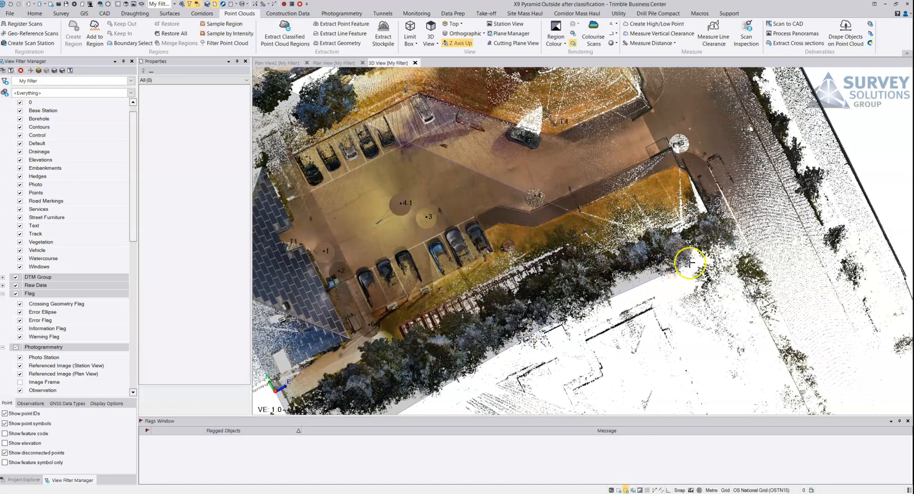
left_click(757, 223)
middle_click_drag(756, 191, 715, 310)
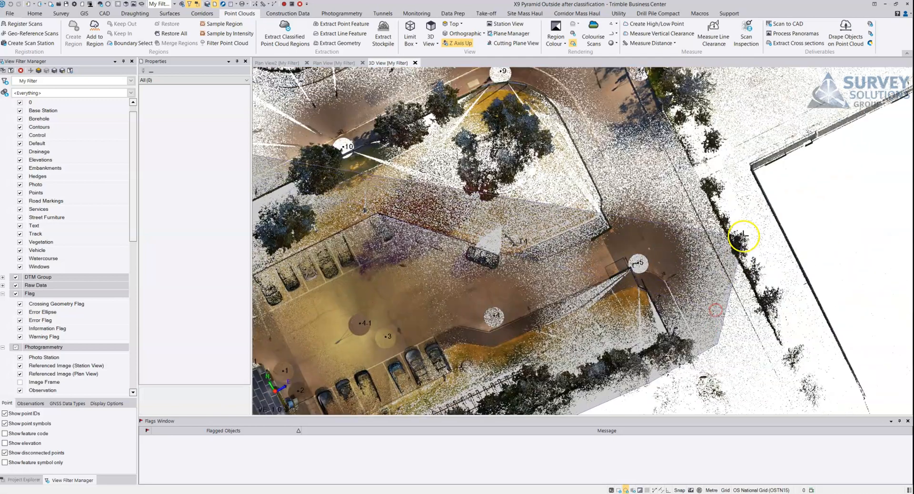
middle_click_drag(745, 118, 746, 296)
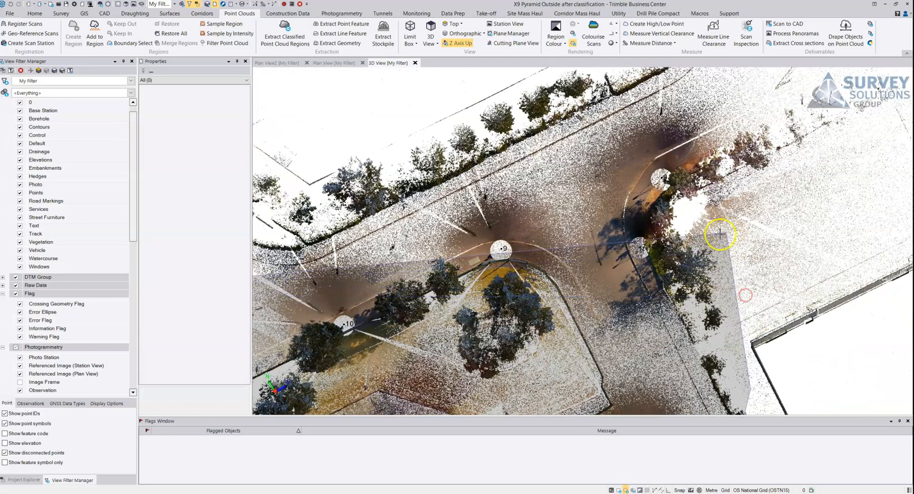
- Finish the selection polygon around the road junction and northern hedge, and create the region "Default new" from the enclosed points
left_click(704, 227)
left_click(746, 178)
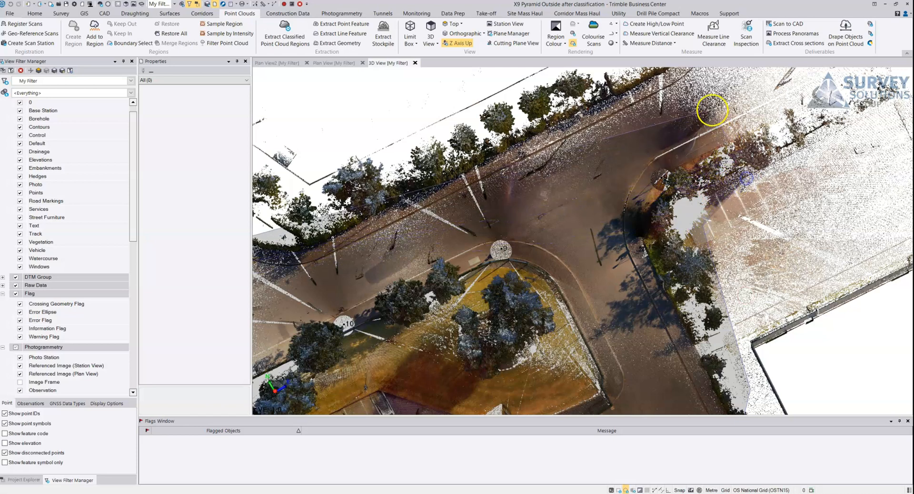
middle_click_drag(705, 92, 717, 192)
left_click(724, 150)
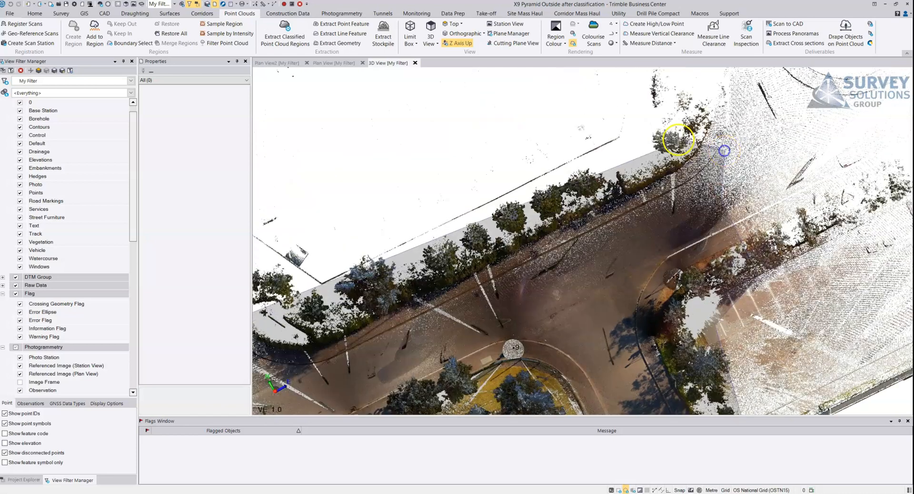
middle_click_drag(469, 204, 626, 148)
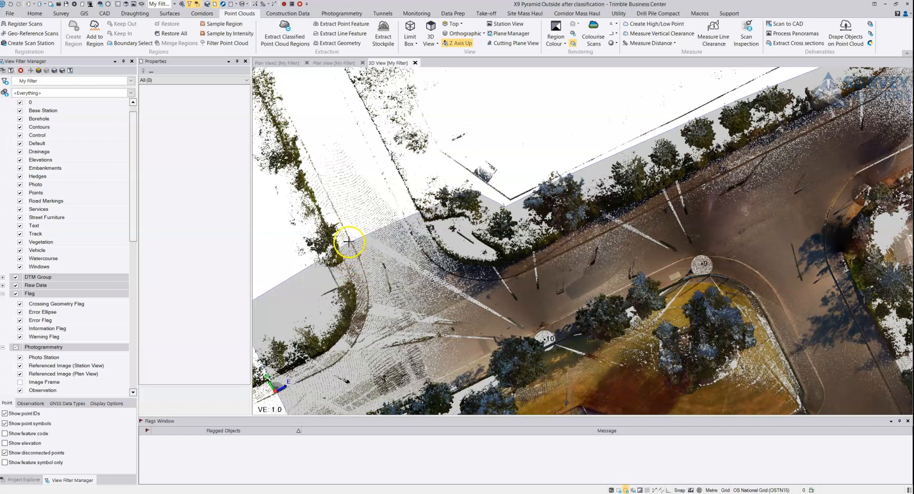
left_click(348, 241)
left_click(429, 309)
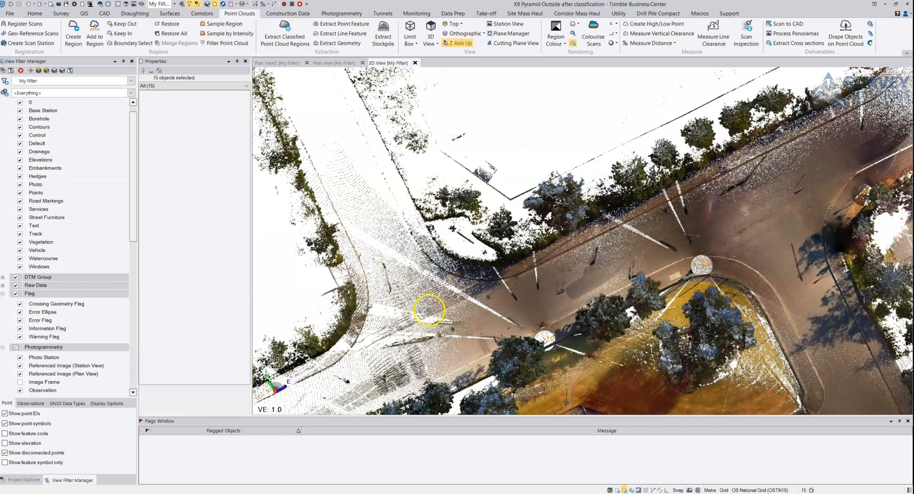
left_click(73, 30)
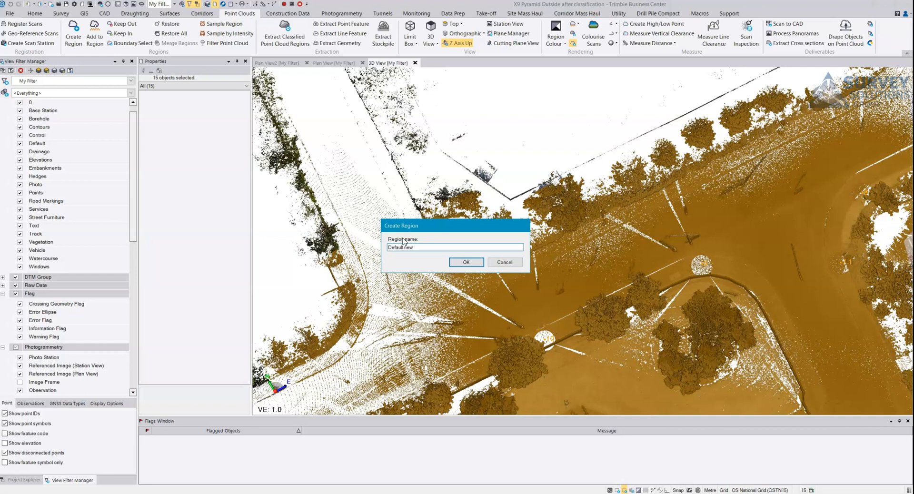
key("Return")
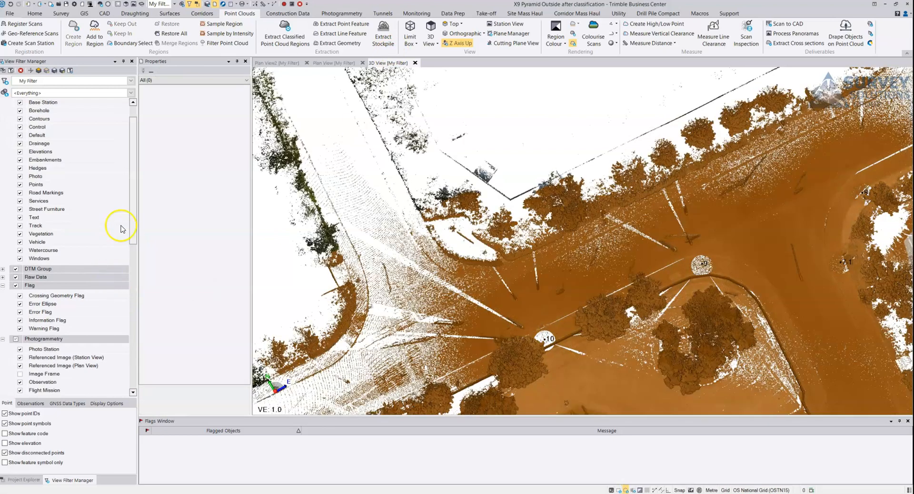
- Hide the Default point cloud region so that only Default new is shown in the 3D view
left_click_drag(133, 202, 147, 379)
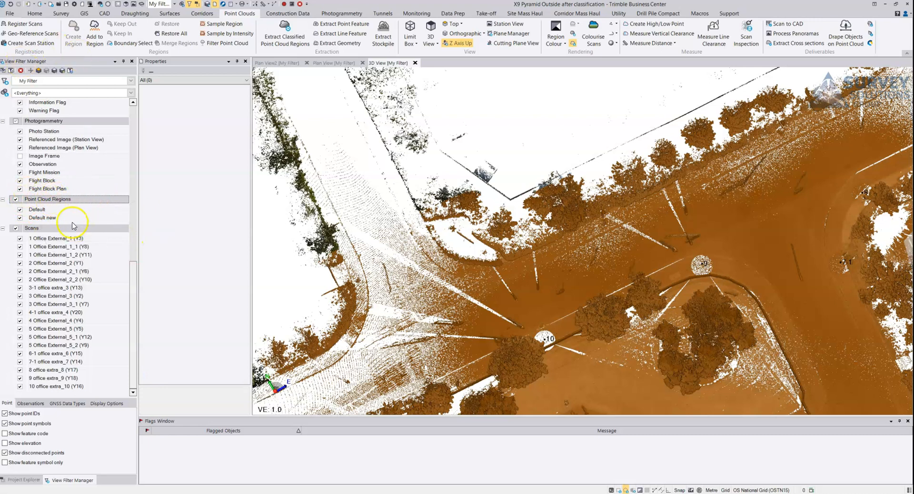
left_click(20, 210)
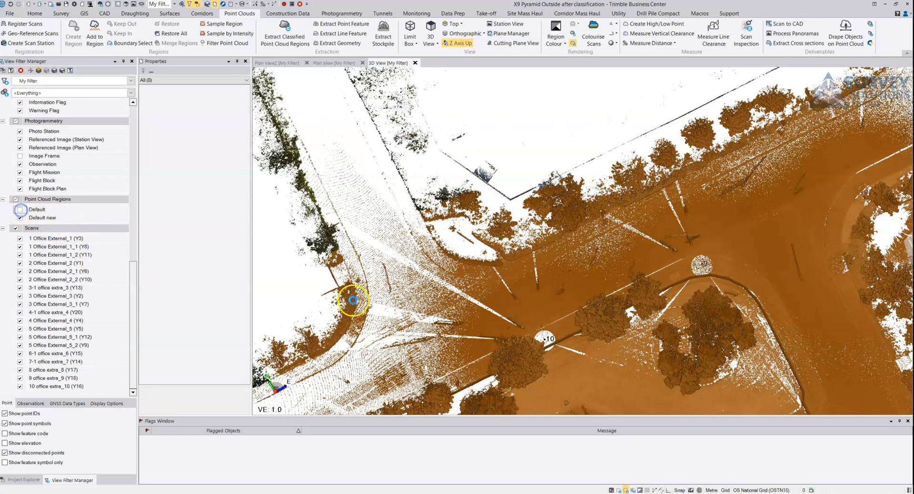
scroll(578, 335, "down", 5)
middle_click_drag(579, 335, 491, 284)
- Classify the Default new region with Extract Classified Point Cloud Regions, using the Outdoor (Terrestrial) type and all classes
left_click(491, 285)
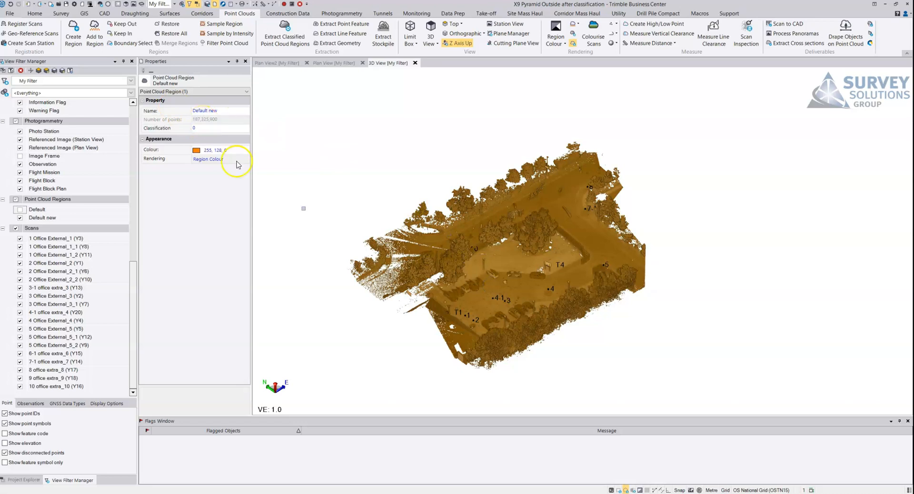
left_click(295, 38)
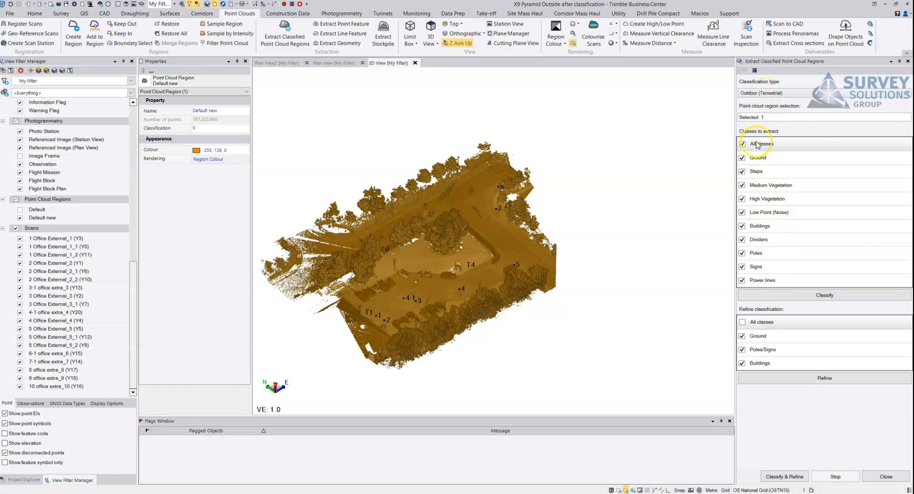
left_click(785, 292)
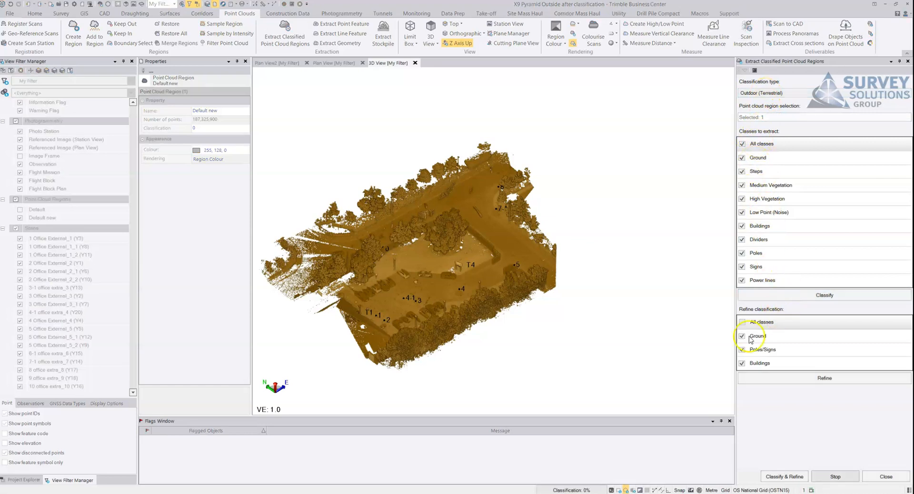
- Switch to the Clock app and time the running classification with its stopwatch
mouse_move(537, 493)
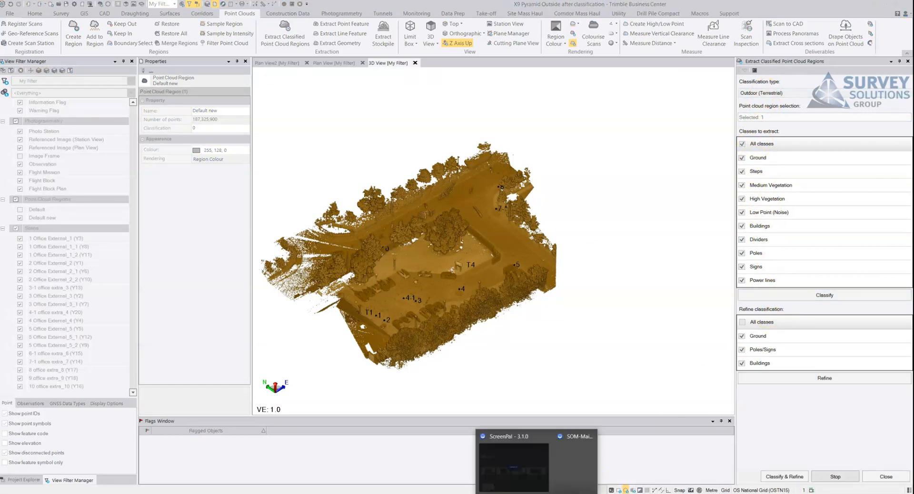
left_click(776, 214)
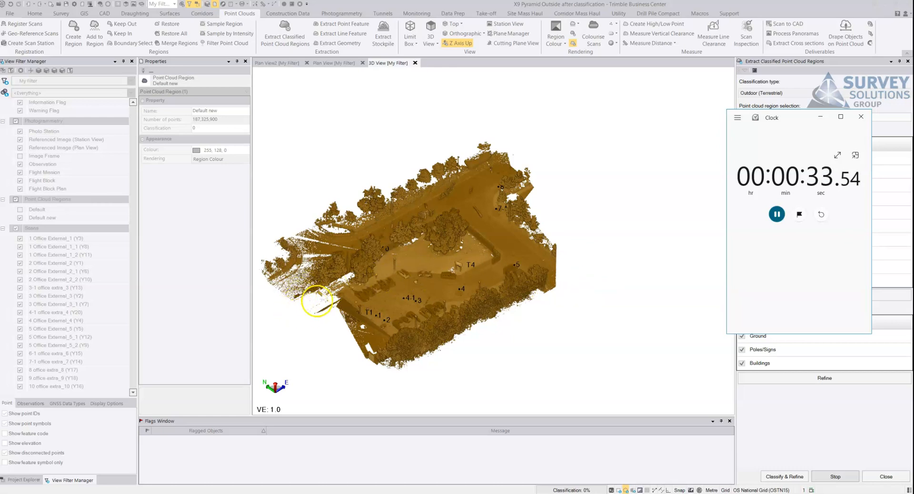
left_click(462, 252)
right_click(515, 243)
left_click(576, 200)
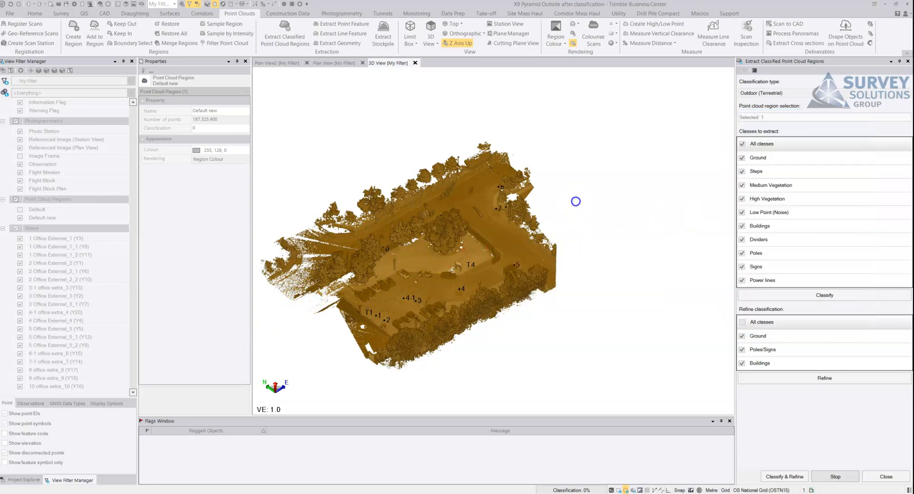
left_click(455, 257)
left_click(455, 493)
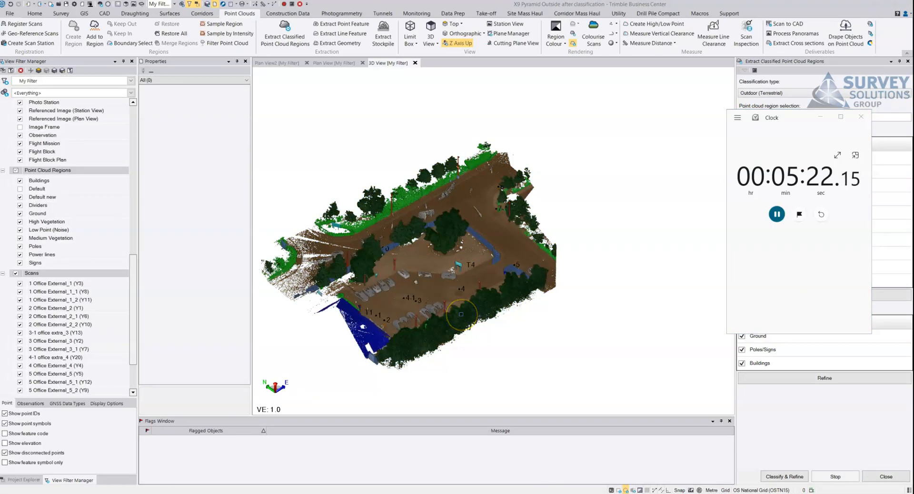
- Inspect the classified point cloud, checking the ground, vegetation, poles, signs, dividers and buildings around the car park and roads
middle_click_drag(437, 276, 511, 262)
scroll(440, 264, "up", 3)
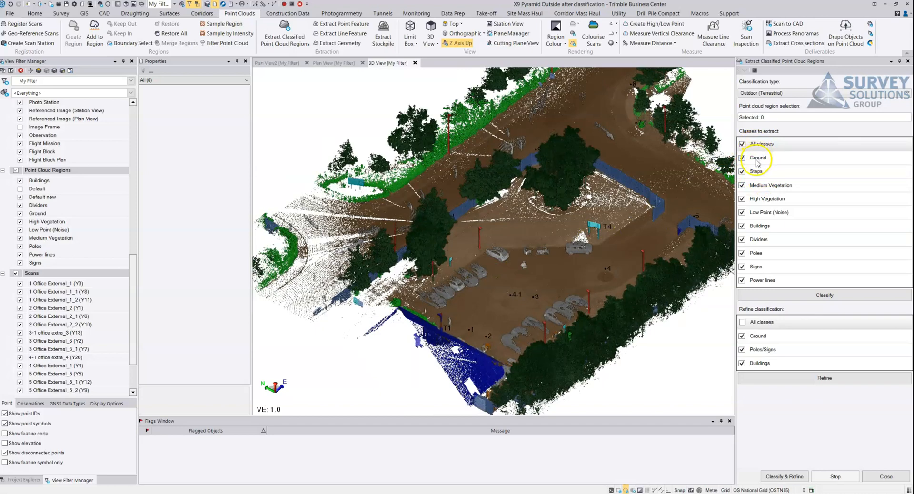
scroll(578, 248, "up", 5)
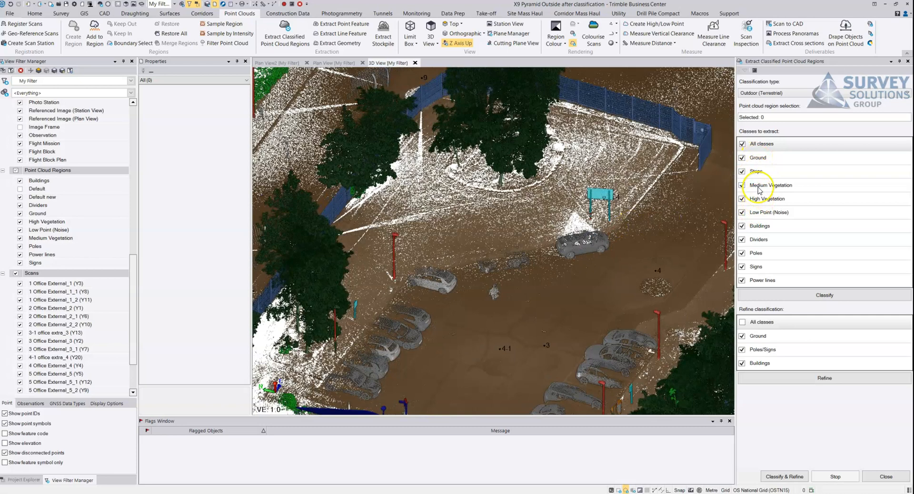
middle_click_drag(524, 180, 624, 279)
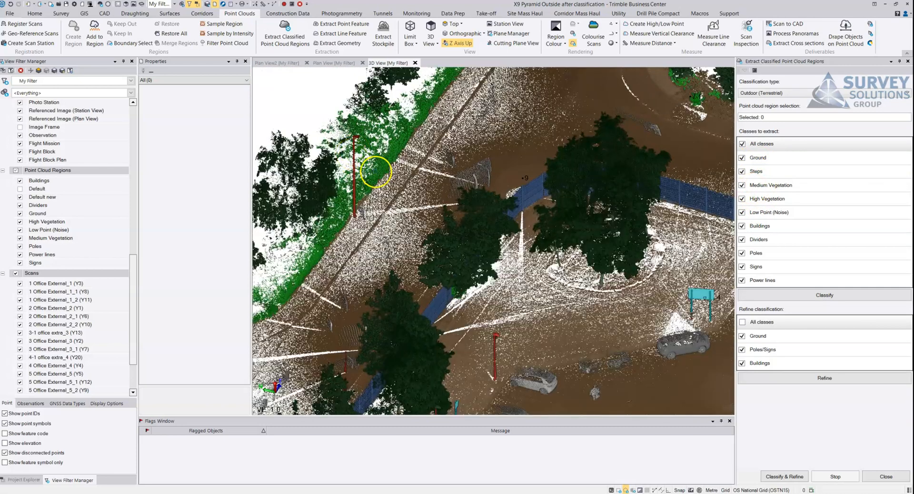
middle_click_drag(416, 133, 359, 240)
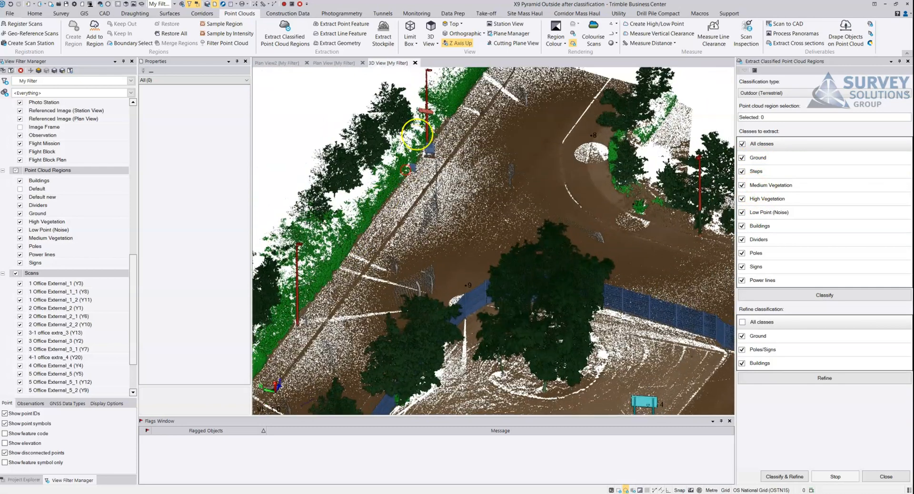
scroll(488, 248, "down", 2)
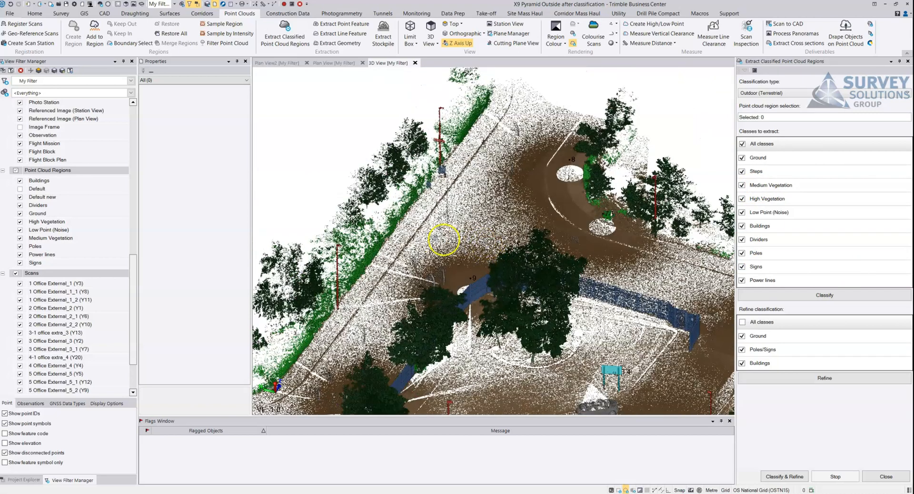
middle_click_drag(442, 231, 474, 190)
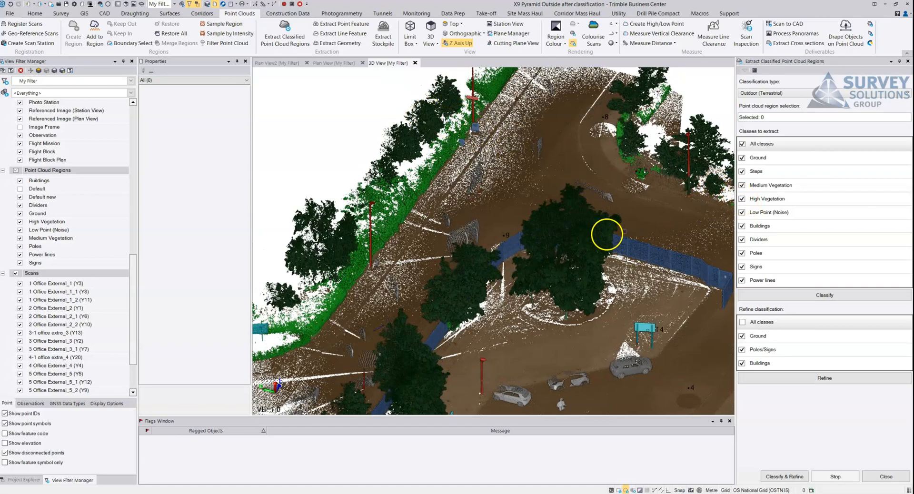
middle_click_drag(490, 221, 533, 214, "shift")
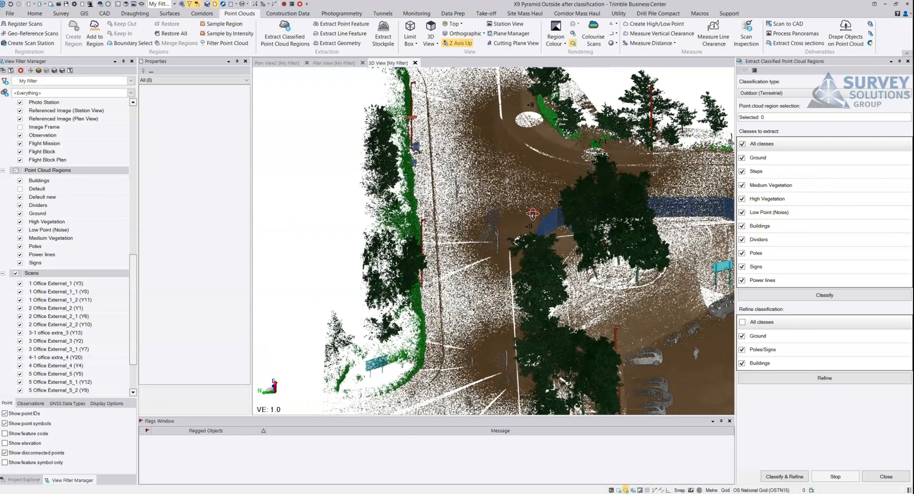
scroll(500, 218, "up", 4)
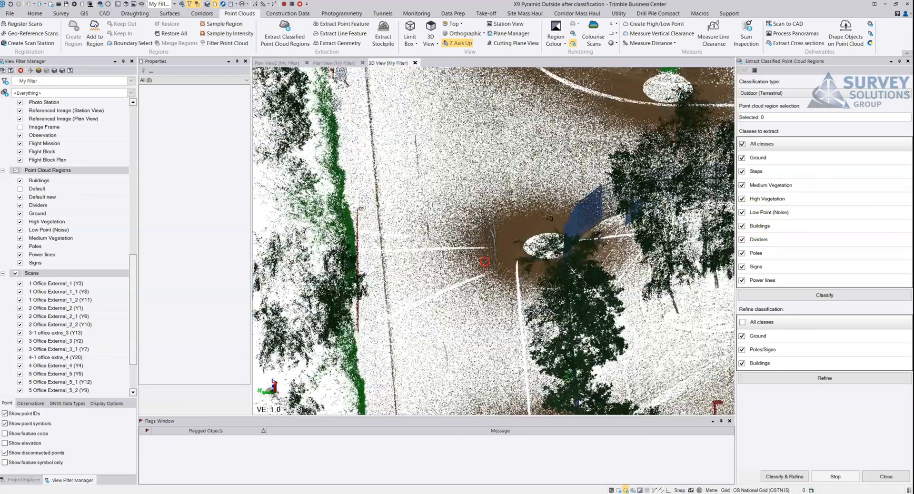
middle_click_drag(484, 261, 384, 210, "shift")
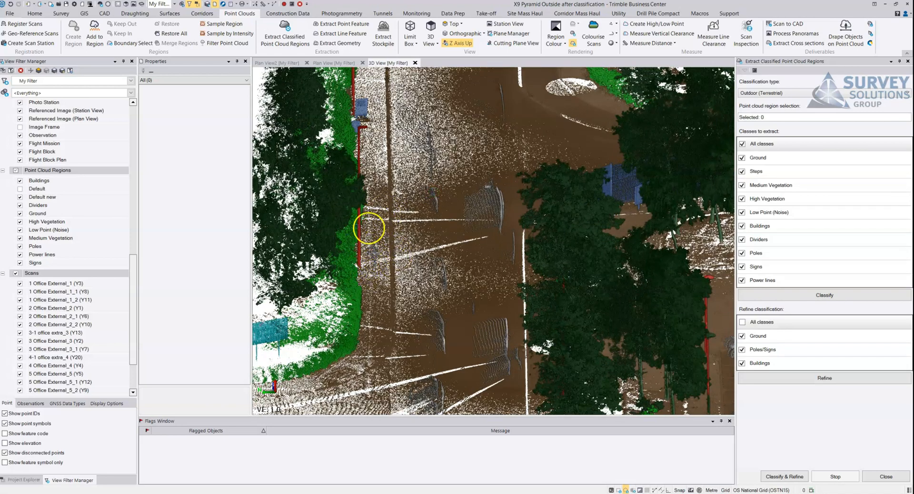
scroll(451, 265, "down", 2)
middle_click_drag(450, 265, 501, 249, "shift")
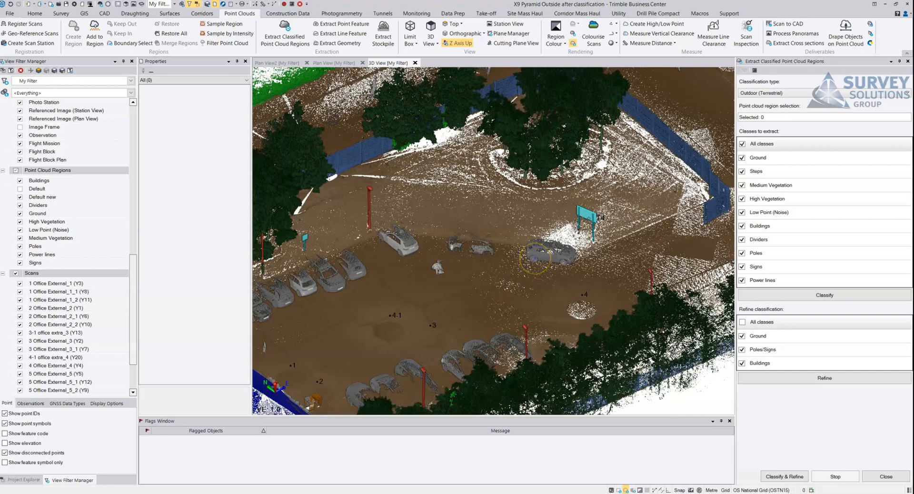
- Inspect the classified car park from several angles, including the divider fences and gate area near point 5
middle_click_drag(534, 274, 537, 177, "shift")
middle_click_drag(658, 260, 546, 252)
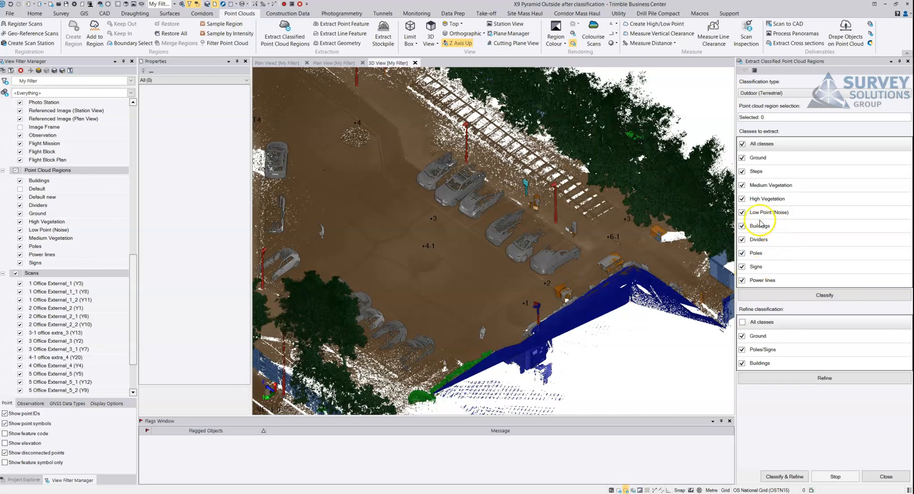
middle_click_drag(555, 238, 648, 234, "shift")
scroll(679, 284, "down", 3)
middle_click_drag(614, 330, 529, 274)
middle_click_drag(529, 274, 704, 269, "shift")
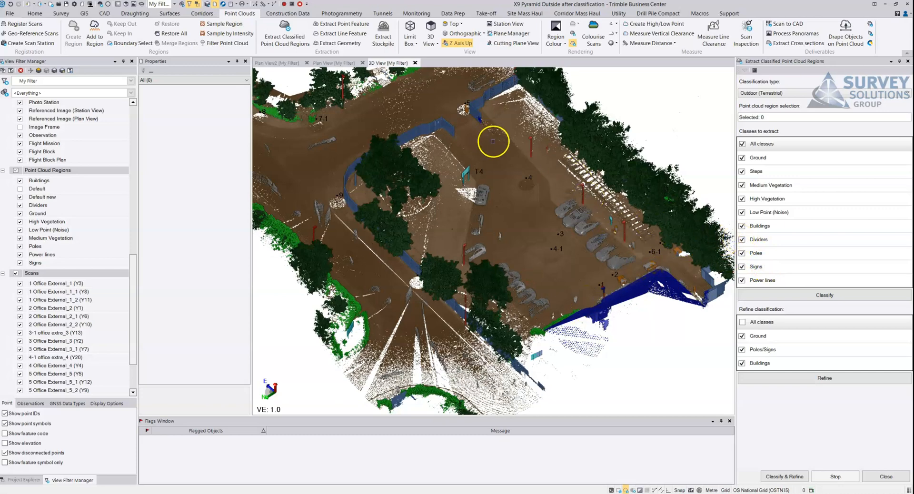
scroll(493, 141, "up", 10)
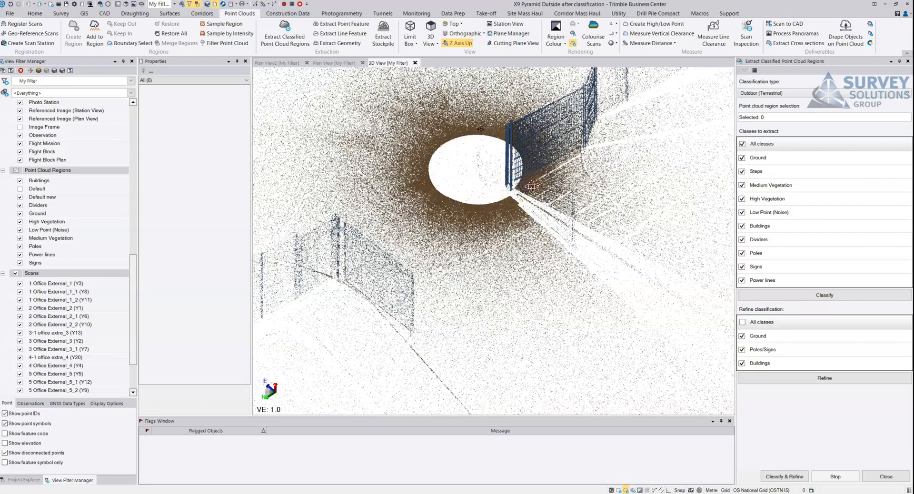
middle_click_drag(531, 187, 626, 186, "shift")
middle_click_drag(515, 155, 567, 254)
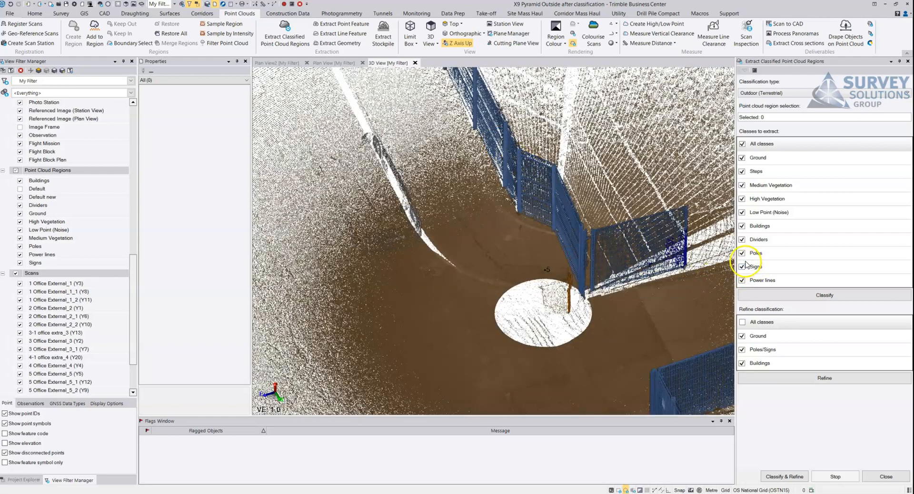
scroll(551, 261, "down", 4)
middle_click_drag(620, 242, 408, 280)
middle_click_drag(566, 238, 465, 240, "shift")
middle_click_drag(590, 212, 599, 198)
middle_click_drag(661, 257, 513, 311)
scroll(530, 232, "down", 3)
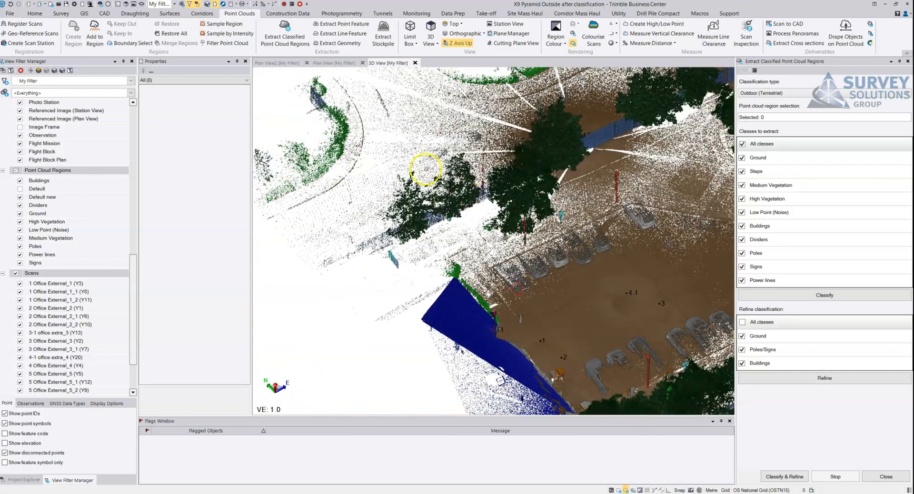
- Examine the classified signs and lamp poles beside the parked cars, and the trees along the outer edge of the site
middle_click_drag(531, 189, 563, 192, "shift")
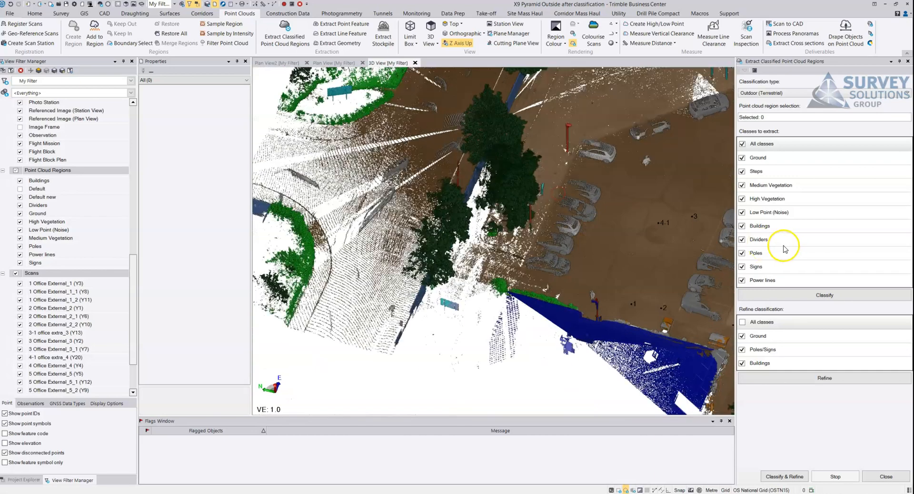
scroll(524, 202, "up", 10)
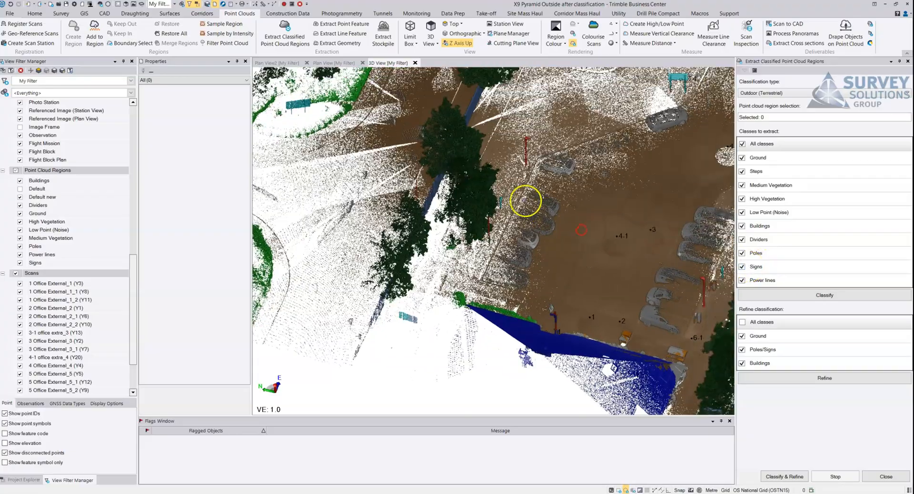
middle_click_drag(438, 210, 442, 204, "shift")
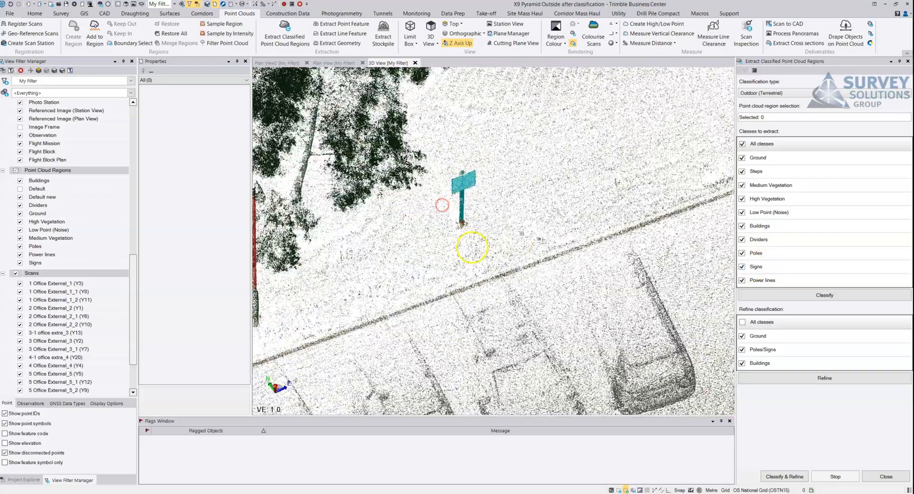
middle_click_drag(581, 147, 669, 282, "shift")
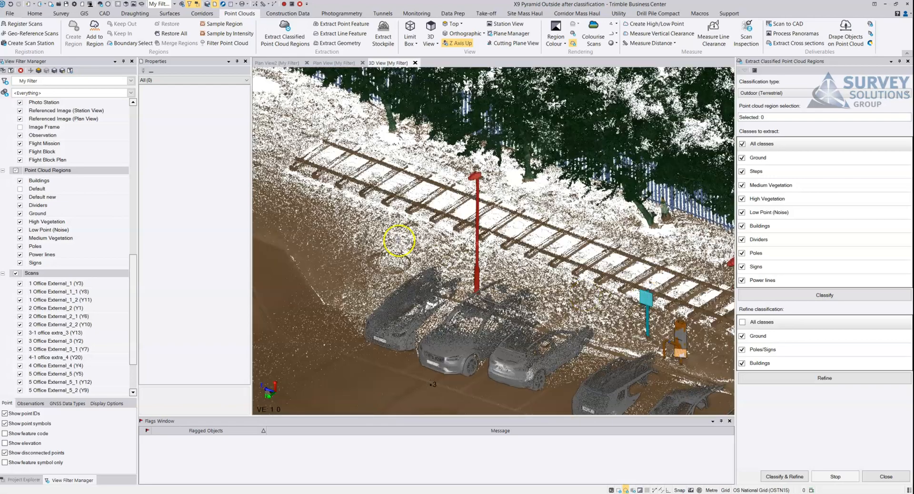
middle_click_drag(521, 288, 600, 270, "shift")
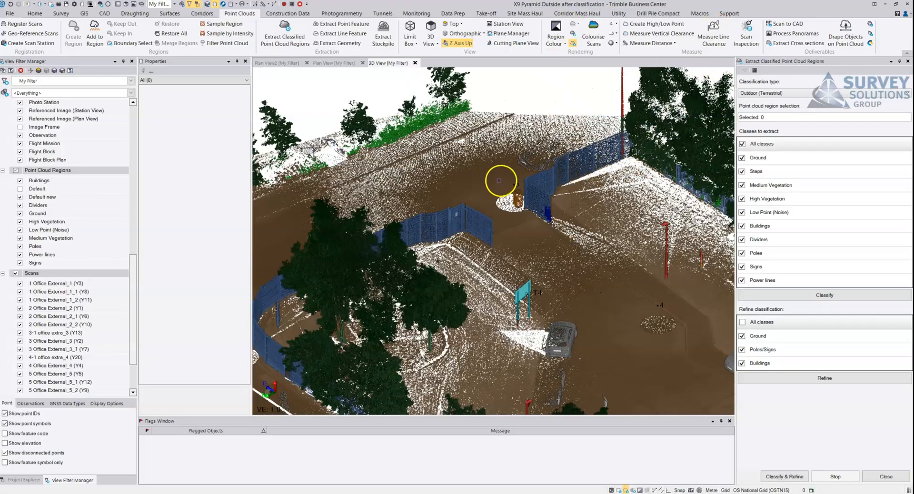
middle_click_drag(501, 180, 573, 198)
middle_click_drag(409, 188, 436, 186, "shift")
middle_click_drag(387, 200, 583, 201)
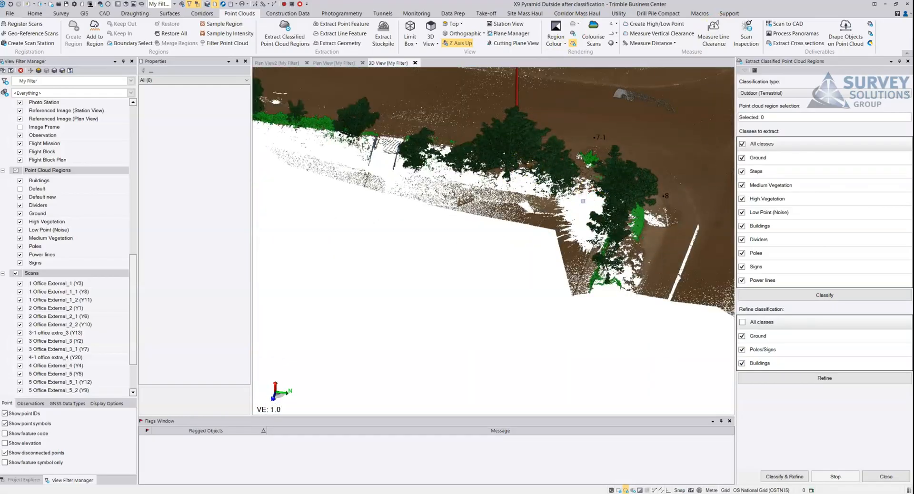
scroll(582, 201, "up", 4)
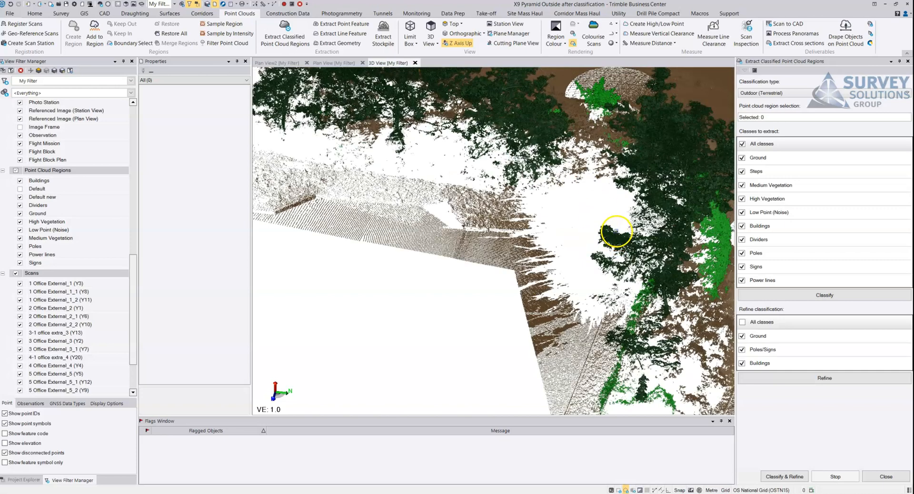
middle_click_drag(611, 214, 419, 180, "shift")
scroll(528, 164, "down", 1)
scroll(538, 180, "down", 1)
middle_click_drag(538, 180, 404, 171)
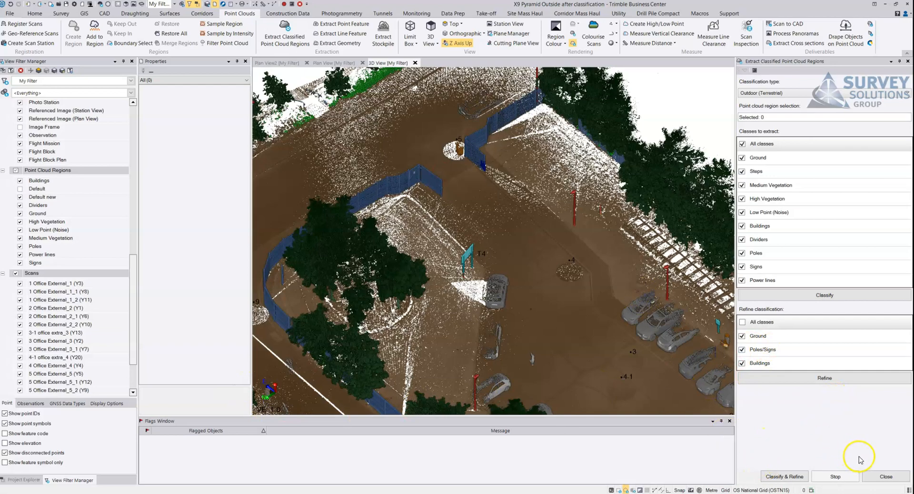
- Refine only the Poles/Signs classification, leaving out Ground and Buildings, and check the two-legged sign at T4
middle_click_drag(444, 217, 529, 229, "shift")
scroll(427, 286, "up", 4)
scroll(473, 242, "up", 4)
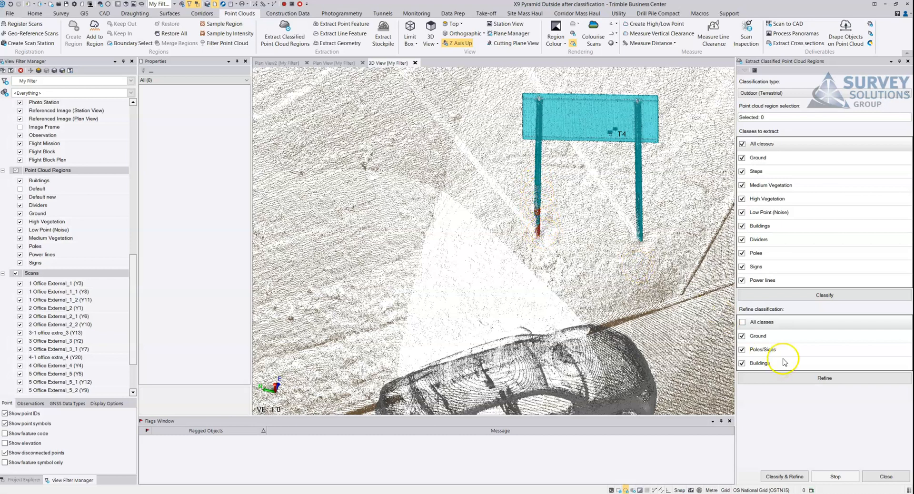
left_click(742, 336)
left_click(742, 363)
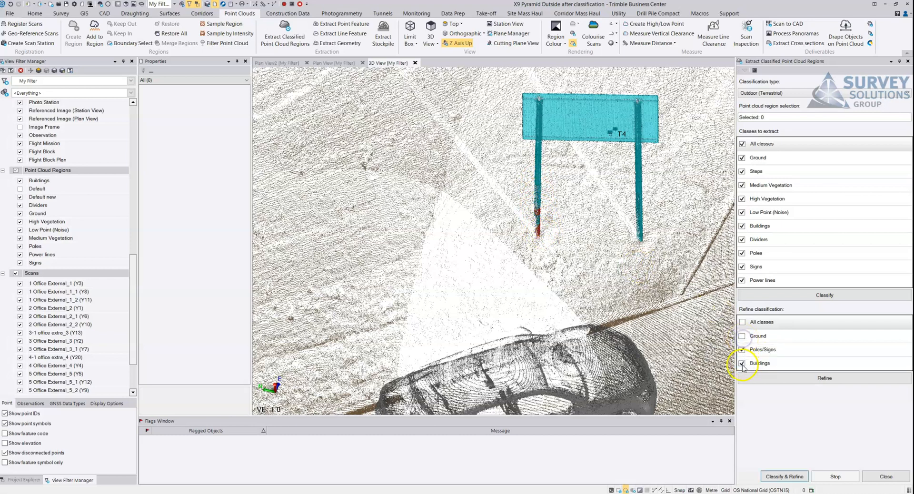
left_click(787, 382)
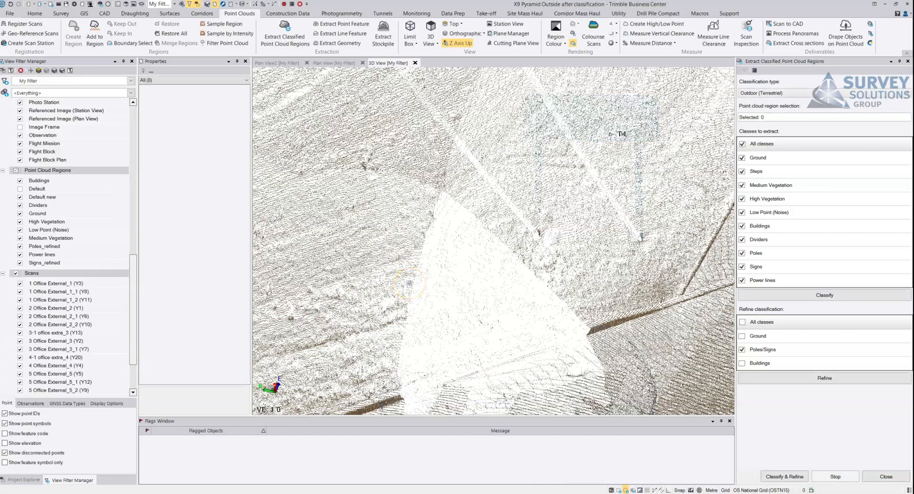
right_click_drag(539, 233, 496, 236)
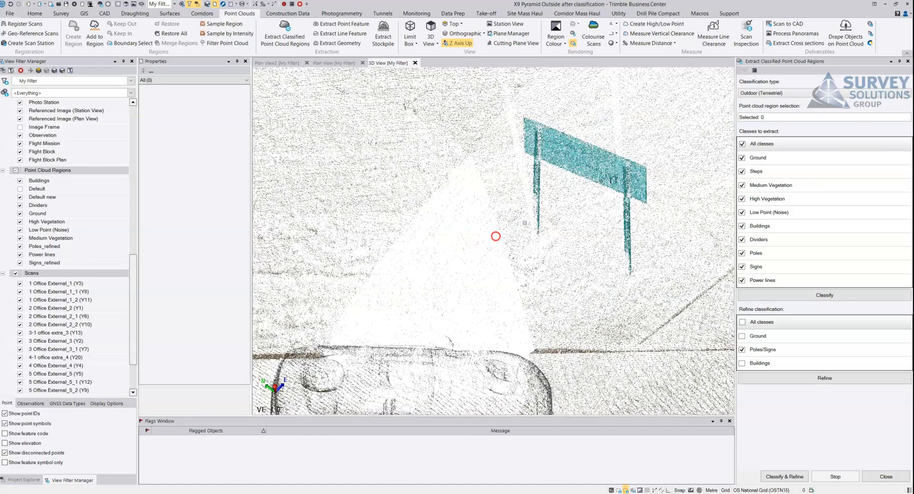
scroll(538, 236, "down", 5)
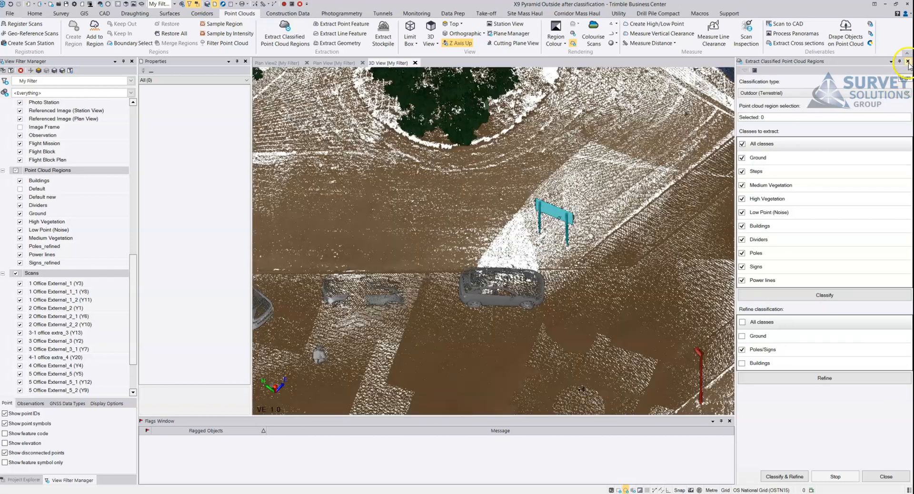
- Close the classified region extraction command and show only the Ground point cloud region
left_click(908, 62)
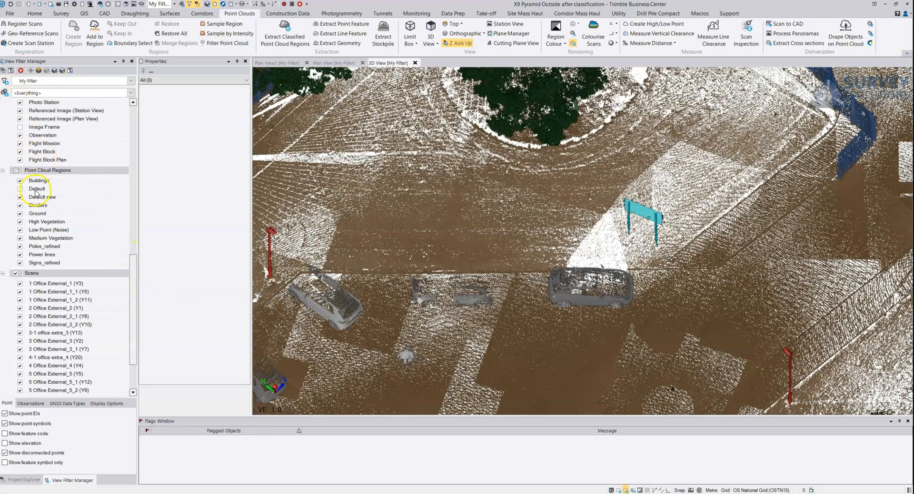
scroll(367, 233, "down", 1)
scroll(366, 232, "down", 5)
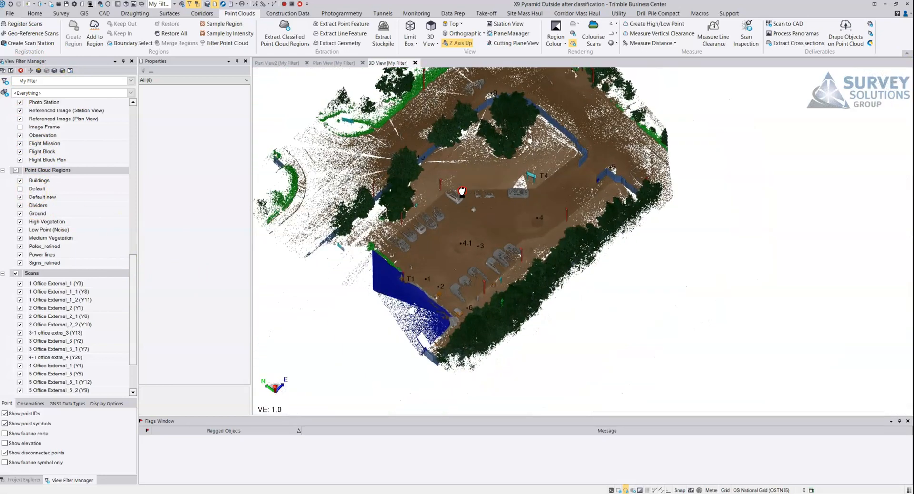
left_click(16, 170)
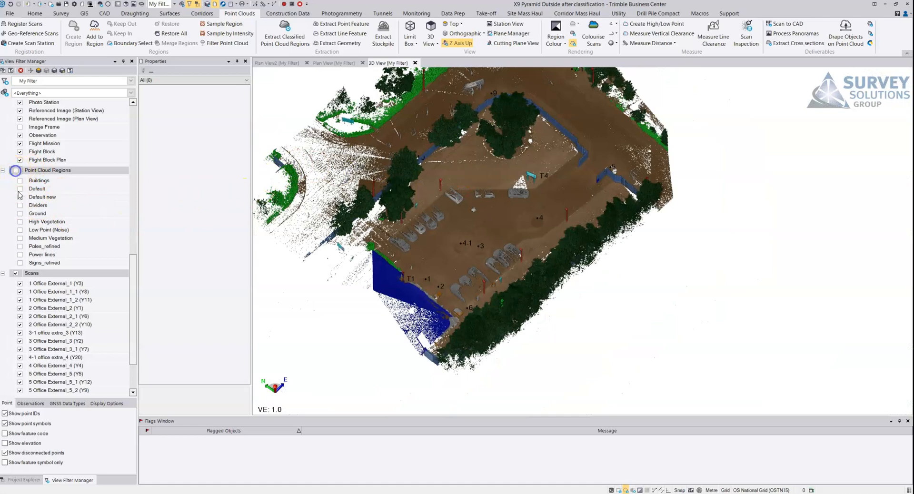
left_click(20, 214)
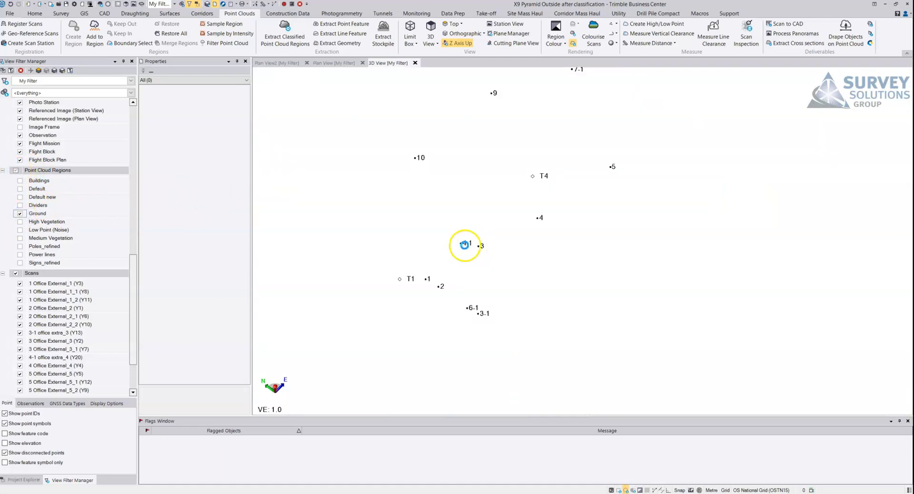
- Inspect the Ground region up close, checking the kerb lines and surface around the car park and planted island
scroll(440, 197, "up", 5)
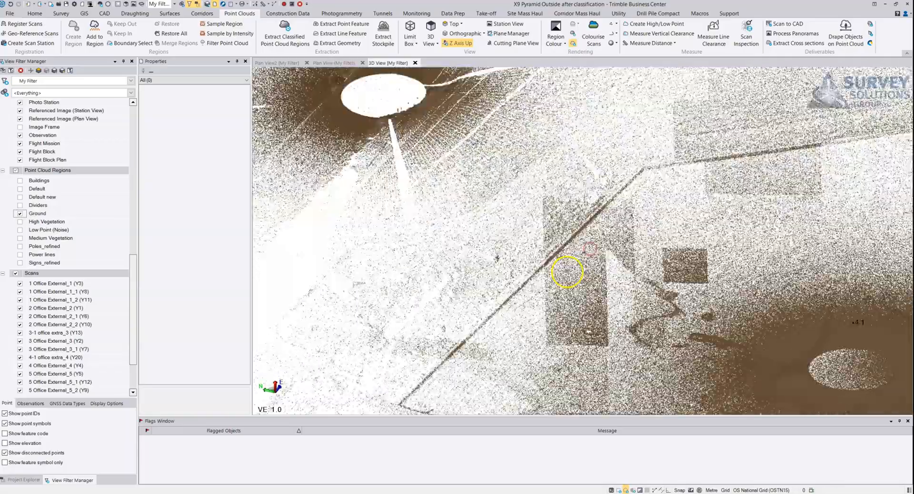
scroll(568, 271, "up", 1)
middle_click_drag(580, 230, 514, 281)
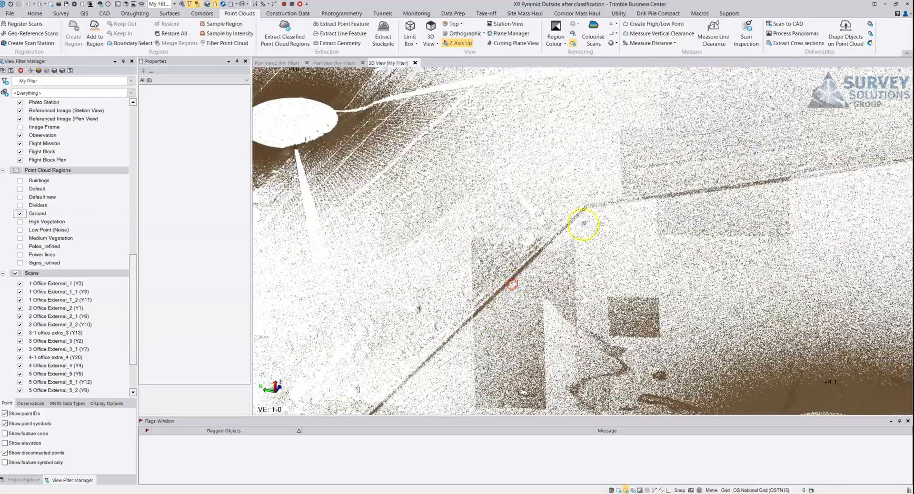
middle_click_drag(593, 214, 277, 287)
right_click_drag(428, 314, 587, 190)
middle_click_drag(600, 185, 520, 251)
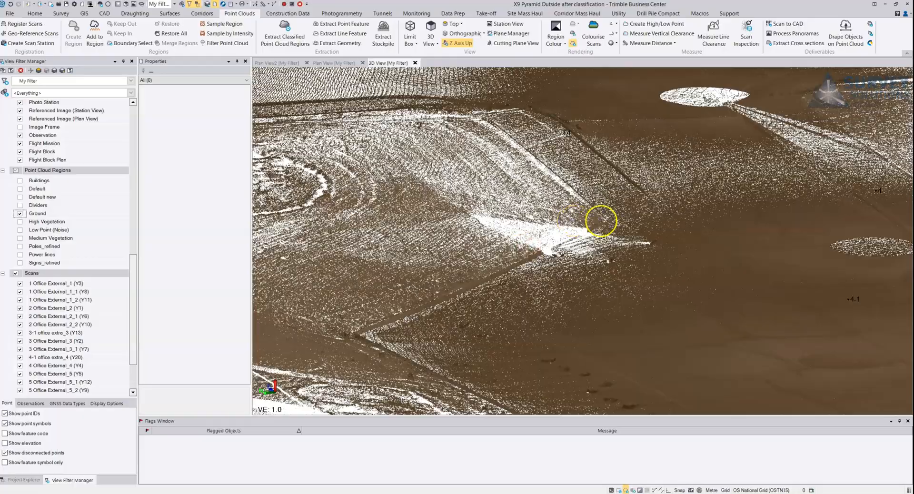
right_click_drag(637, 223, 640, 223)
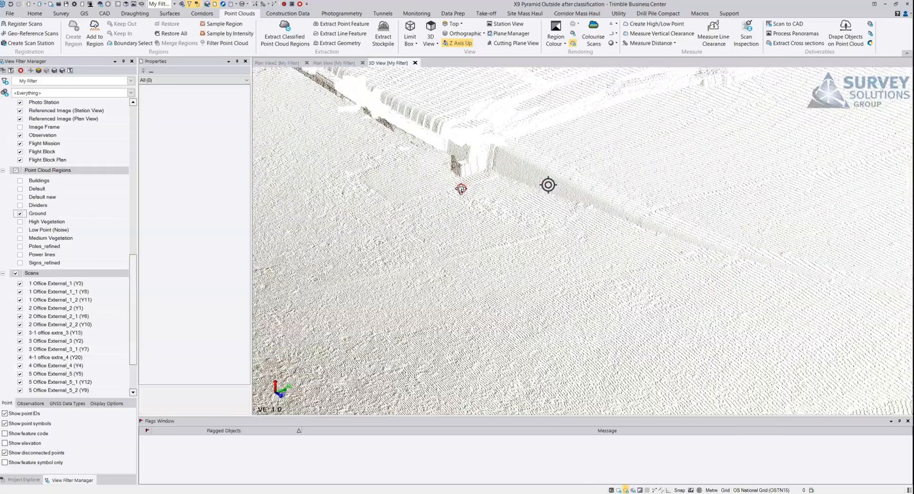
- Show the Dividers region together with Ground and inspect the fence panels around the planted island and point 9
scroll(474, 155, "down", 2)
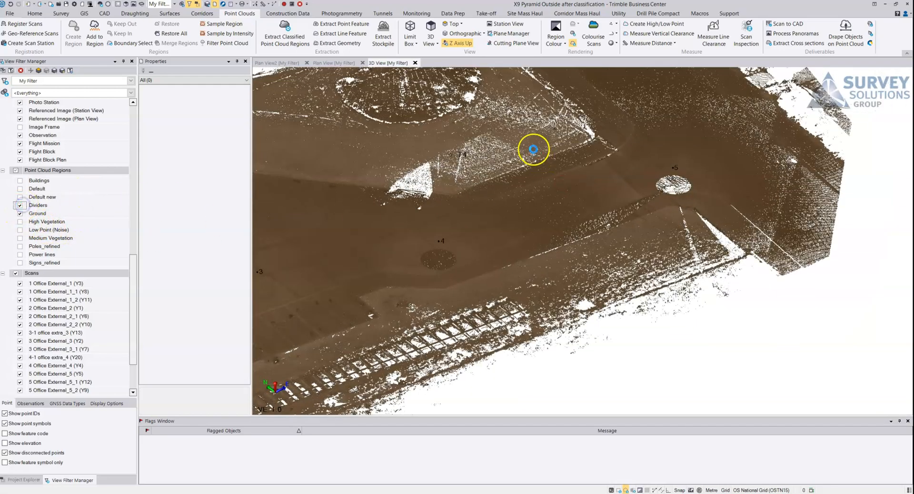
right_click_drag(616, 172, 685, 147)
scroll(558, 185, "up", 5)
middle_click_drag(445, 187, 671, 167)
scroll(588, 142, "down", 4)
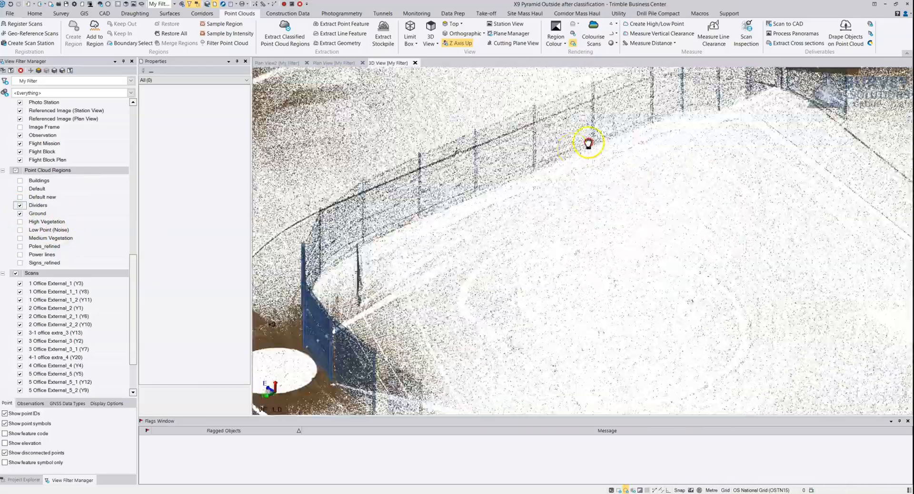
middle_click_drag(349, 305, 461, 259)
right_click_drag(461, 259, 648, 251)
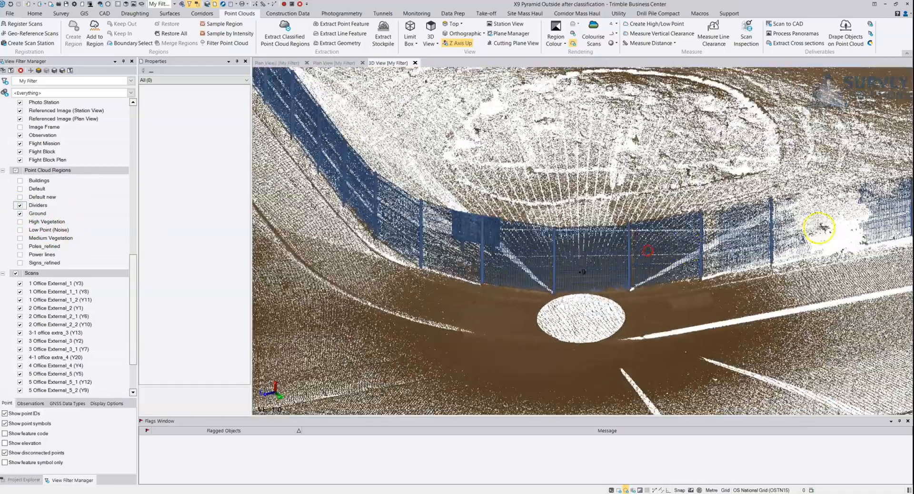
middle_click_drag(751, 216, 380, 271)
right_click_drag(380, 270, 454, 257)
middle_click_drag(739, 213, 569, 242)
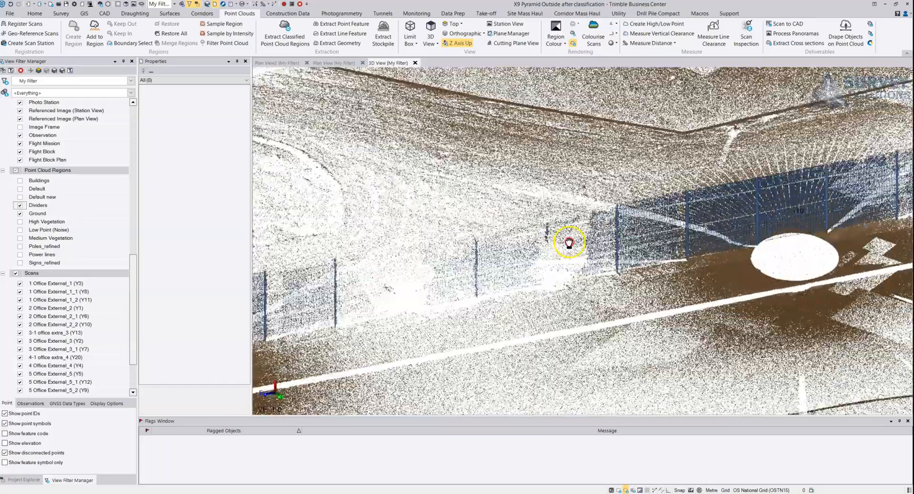
- Follow the classified divider fence along the road to its far end, checking its continuity against the ground
right_click_drag(701, 224, 756, 284)
middle_click_drag(757, 286, 524, 184)
scroll(554, 221, "down", 3)
middle_click_drag(712, 288, 563, 211)
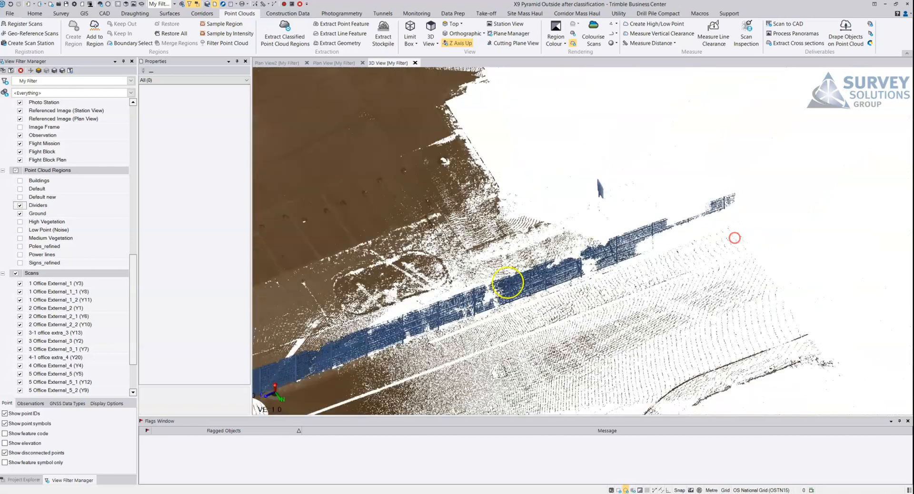
middle_click_drag(508, 282, 696, 183)
scroll(590, 210, "down", 3)
middle_click_drag(595, 207, 805, 149)
middle_click_drag(441, 209, 525, 288)
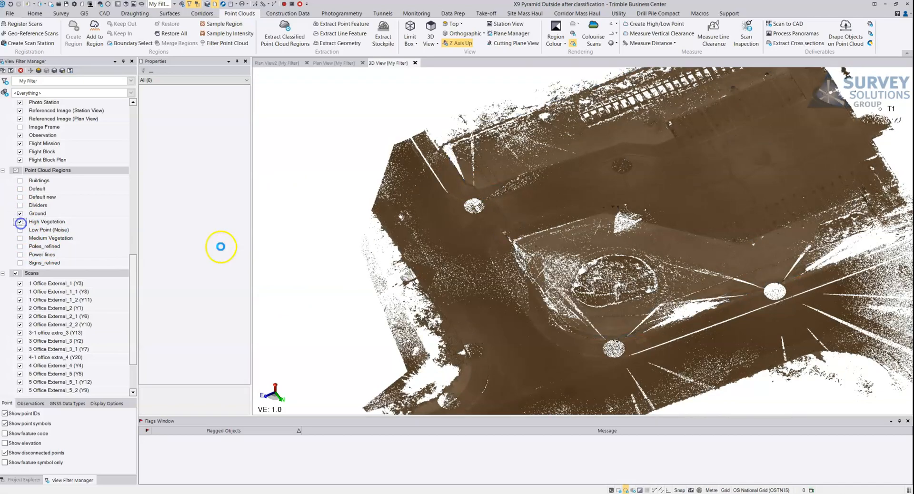
- Inspect the High Vegetation region over the ground, checking the tree trunks and canopy beside the ladder-like track
scroll(527, 194, "up", 8)
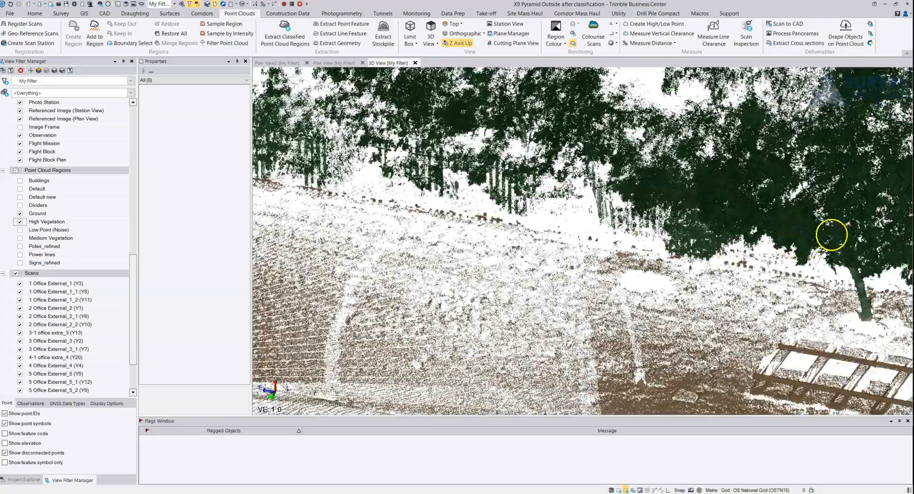
middle_click_drag(830, 235, 423, 195)
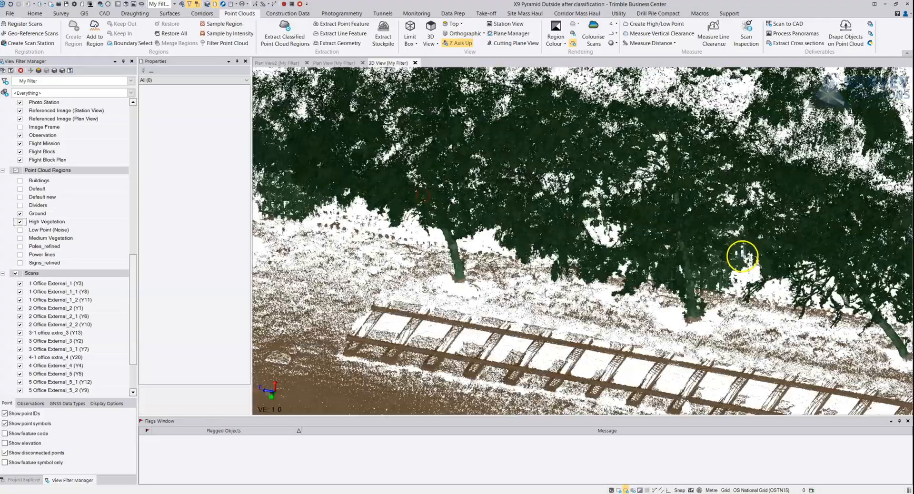
middle_click_drag(781, 312, 544, 261)
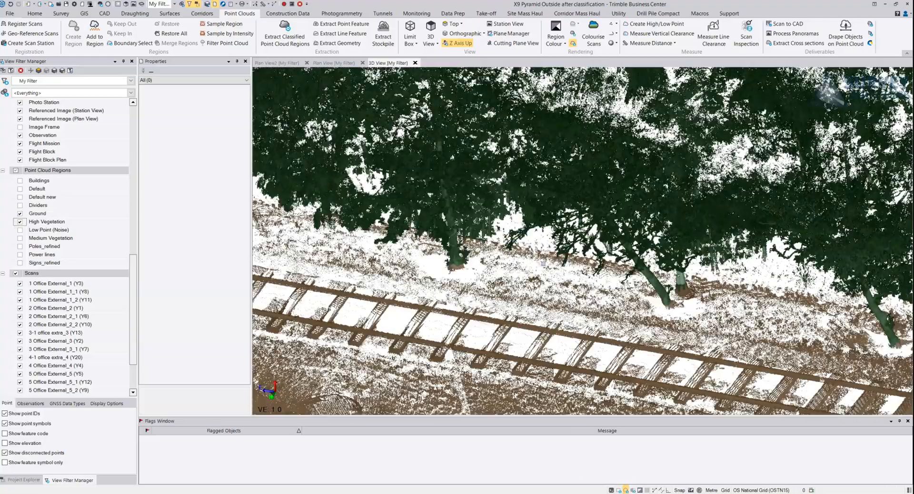
- Follow the High Vegetation trees along the track past point 3-1, checking their trunks and canopies against the ground
right_click_drag(628, 276, 649, 274)
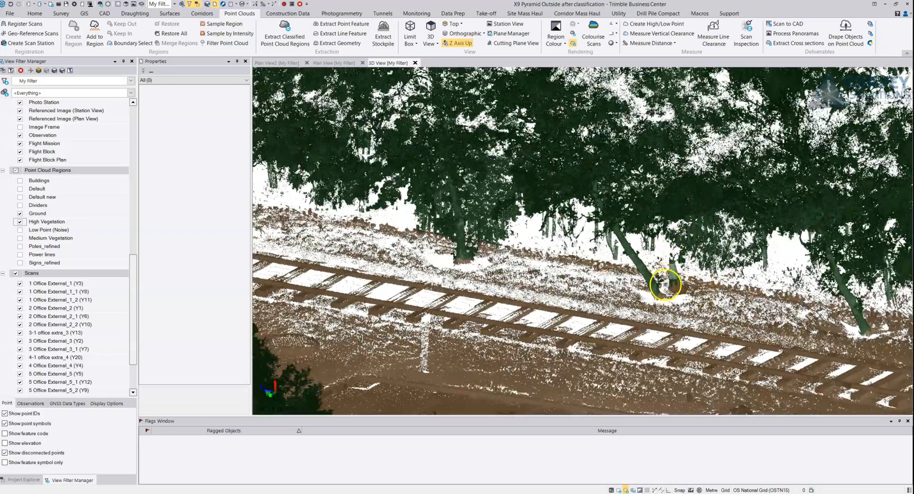
scroll(664, 284, "up", 3)
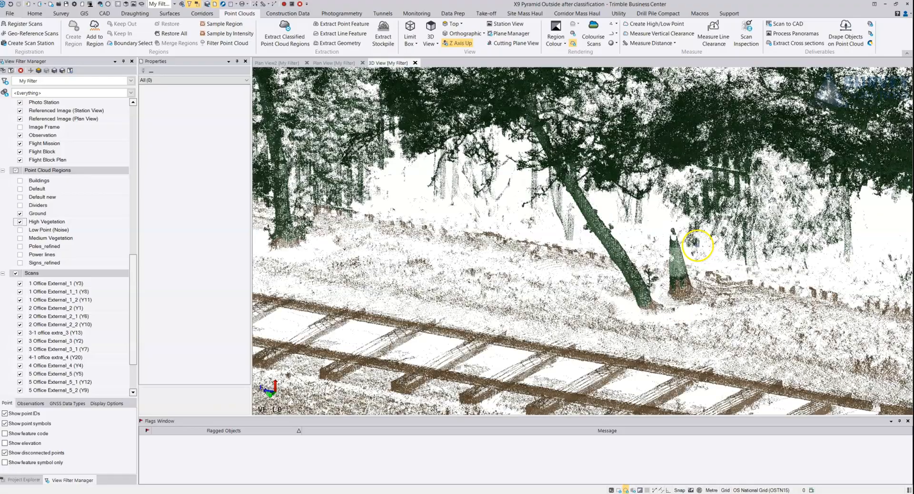
mouse_move(694, 240)
right_mouse_down()
mouse_move(571, 207)
mouse_move(495, 207)
mouse_move(704, 224)
mouse_move(520, 187)
mouse_move(481, 190)
mouse_move(597, 199)
right_mouse_up()
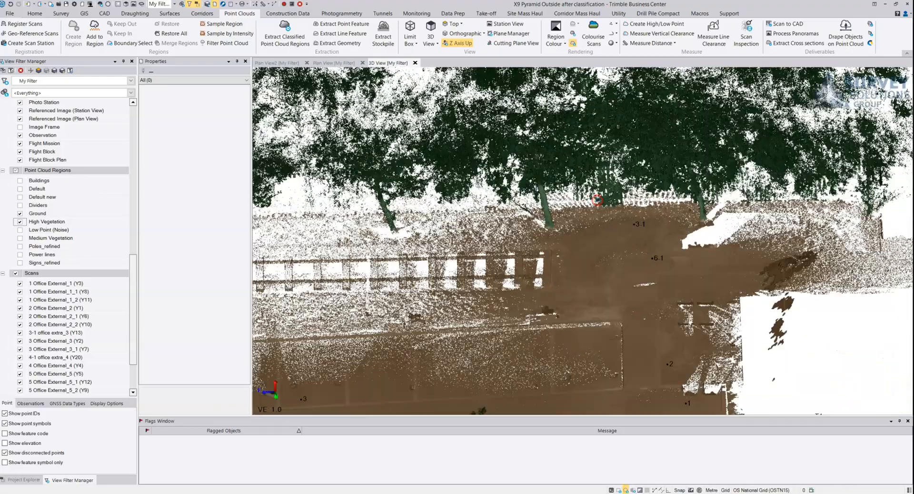
middle_click_drag(415, 252, 736, 241)
mouse_move(380, 233)
middle_mouse_down()
mouse_move(682, 228)
mouse_move(638, 218)
middle_mouse_up()
mouse_move(542, 203)
right_mouse_down()
mouse_move(650, 185)
mouse_move(506, 205)
right_mouse_up()
middle_click_drag(450, 196, 633, 181)
right_click_drag(633, 181, 532, 196)
scroll(516, 137, "up", 1)
scroll(495, 152, "down", 5)
middle_click_drag(573, 173, 699, 179)
right_click_drag(699, 179, 459, 195)
middle_click_drag(399, 271, 451, 165)
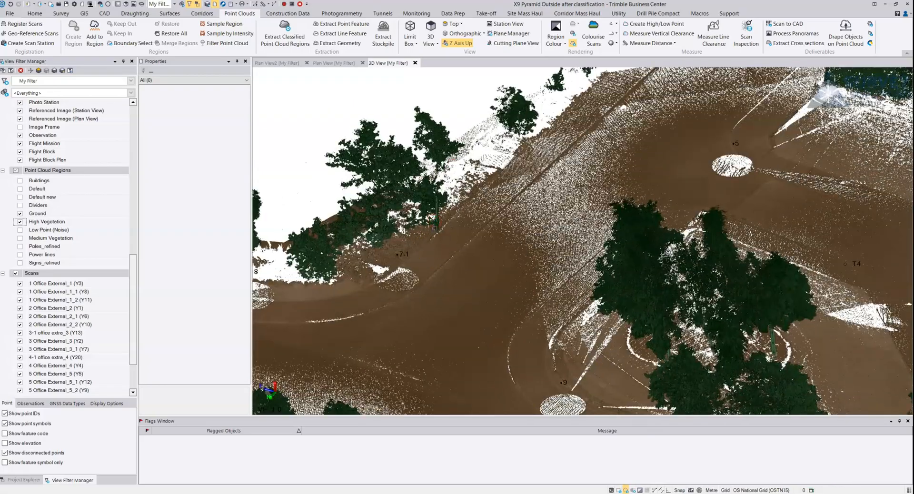
- Inspect the High Vegetation trees beside point 7-1, checking where the trunks meet the ground at the roadside
right_click_drag(434, 230, 446, 228)
scroll(446, 229, "up", 5)
middle_click_drag(443, 229, 541, 255)
right_click_drag(541, 255, 559, 263)
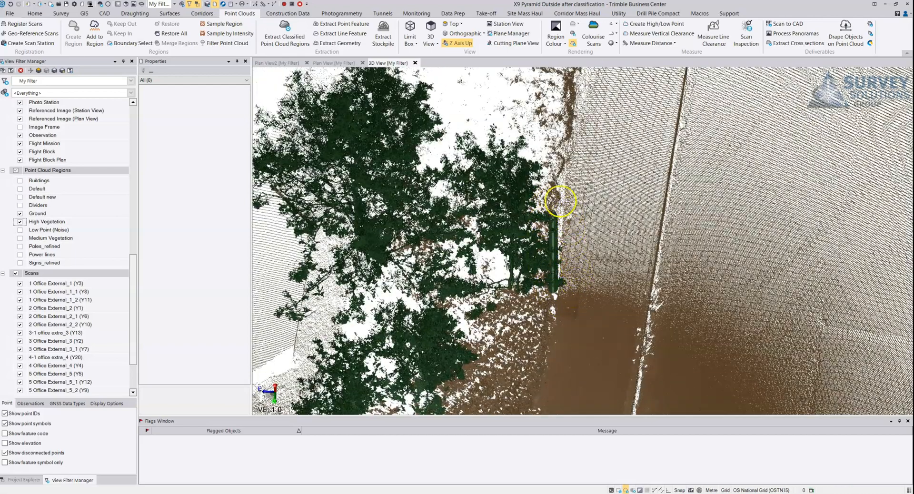
scroll(574, 255, "down", 3)
right_click_drag(569, 247, 476, 236)
scroll(474, 236, "down", 2)
right_click_drag(431, 266, 371, 212)
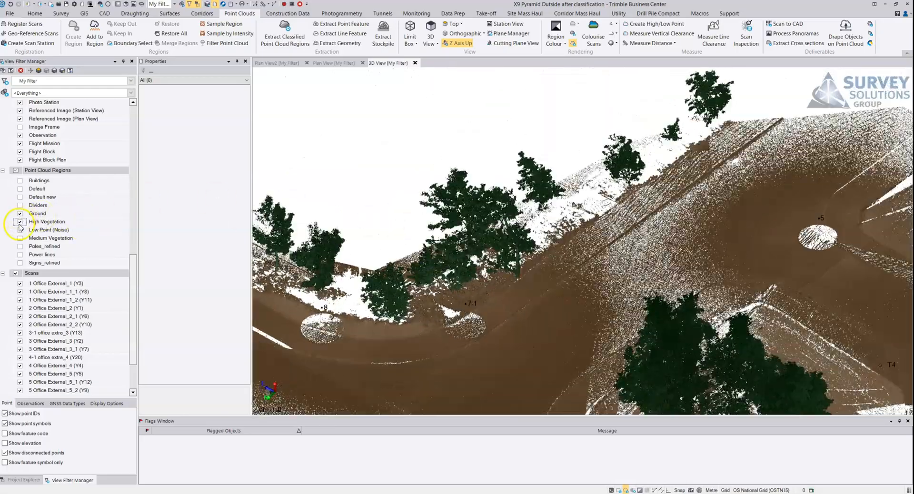
- Hide High Vegetation, show Medium Vegetation over Ground, and inspect the roadside hedges around points 7-1 and 8
left_click(20, 221)
left_click(20, 238)
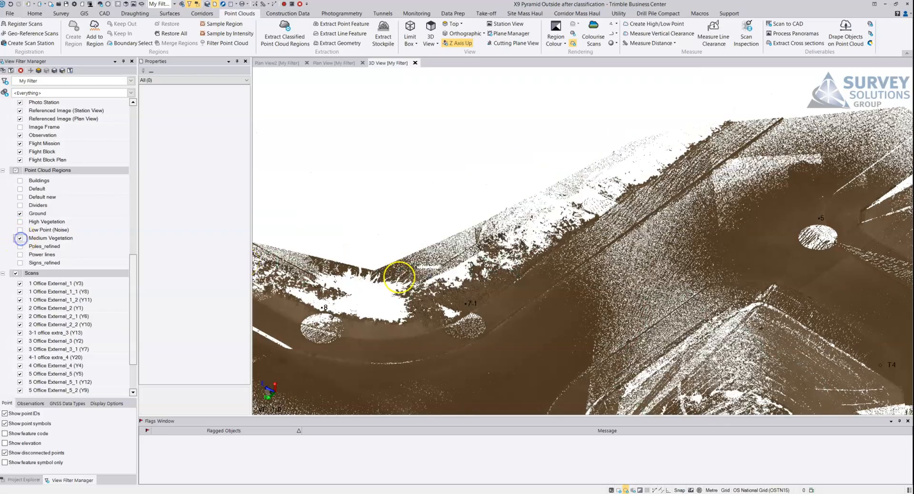
mouse_move(412, 295)
right_mouse_down()
mouse_move(428, 276)
mouse_move(418, 206)
mouse_move(401, 182)
right_mouse_up()
middle_click_drag(401, 181, 490, 247)
right_click_drag(490, 247, 428, 232)
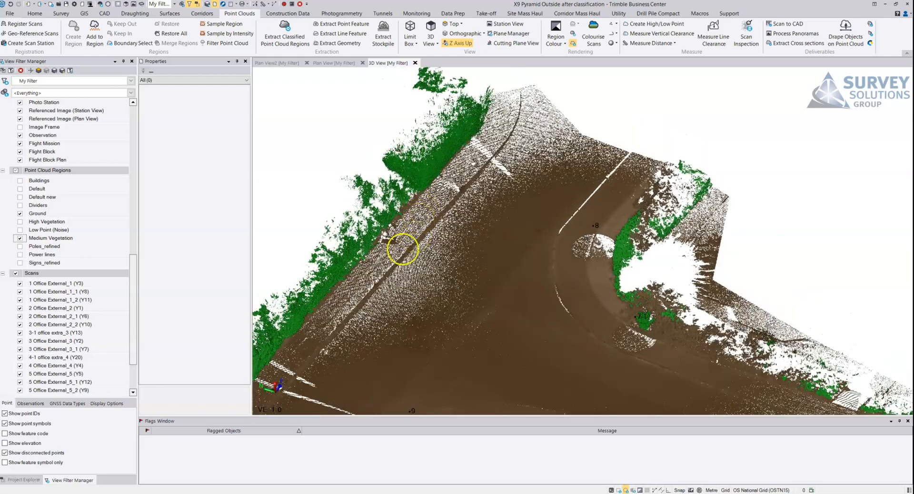
middle_click_drag(380, 261, 549, 198)
right_click_drag(549, 197, 338, 257)
middle_click_drag(338, 257, 530, 223)
right_click_drag(530, 223, 393, 236)
- Examine the Medium Vegetation hedge up close, checking its base along the road edge and kerb line
scroll(449, 238, "up", 3)
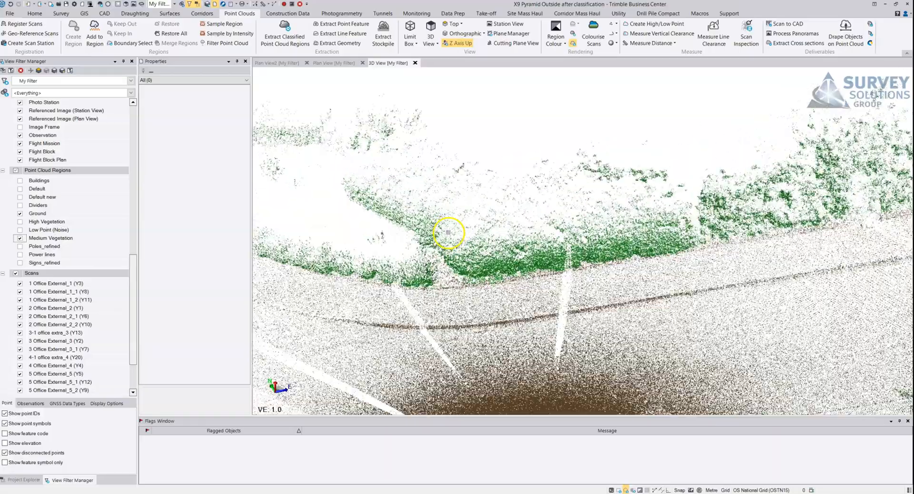
right_click_drag(449, 233, 643, 225)
middle_click_drag(643, 225, 457, 261)
right_click_drag(559, 250, 771, 234)
middle_click_drag(510, 210, 789, 289)
scroll(535, 208, "down", 2)
right_click_drag(544, 209, 643, 222)
middle_click_drag(570, 249, 540, 337)
middle_click_drag(540, 282, 524, 377)
- Check the area around points 3 and 4 and behind the ladder-like track for Medium Vegetation points
middle_click_drag(797, 172, 602, 251)
middle_click_drag(686, 228, 503, 289)
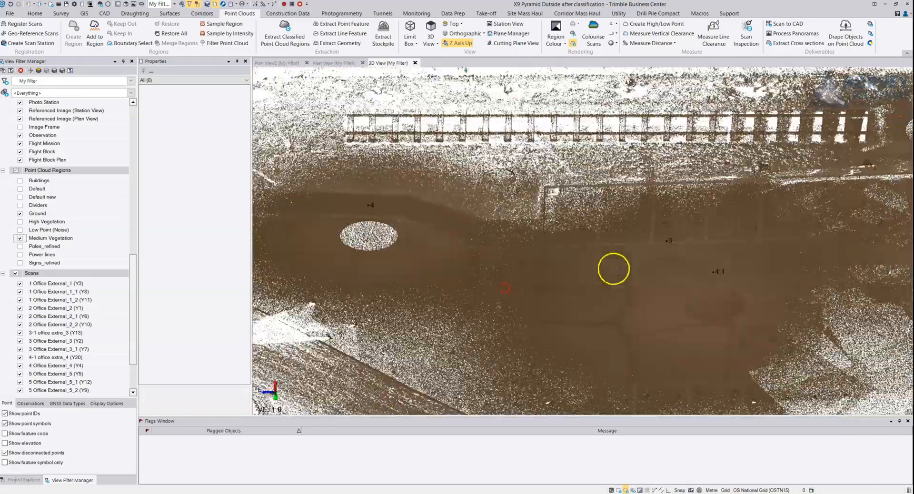
middle_click_drag(767, 236, 645, 319)
middle_click_drag(464, 235, 773, 204)
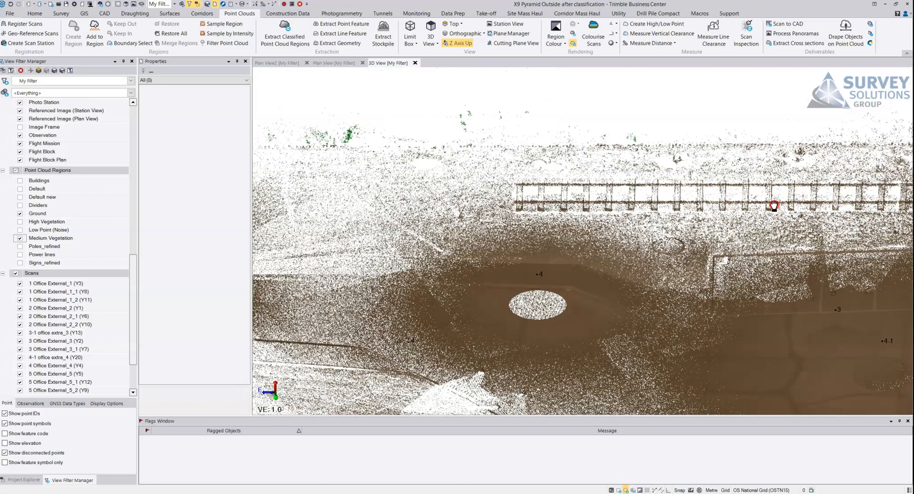
middle_click_drag(542, 202, 747, 201)
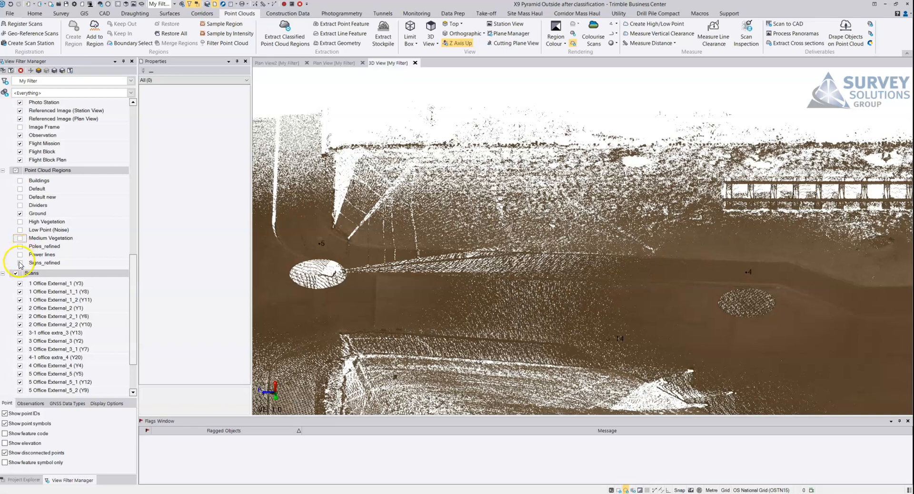
- Show the Buildings region together with Ground at the building corner beside point 3-1
middle_click_drag(560, 320, 388, 228)
scroll(577, 224, "down", 5)
middle_click_drag(557, 225, 414, 232)
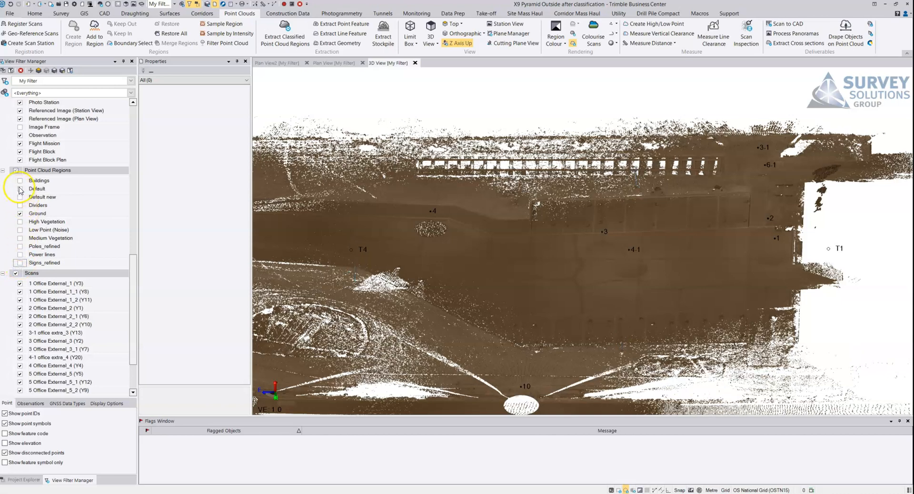
right_click_drag(728, 222, 620, 253)
middle_click_drag(621, 252, 595, 245)
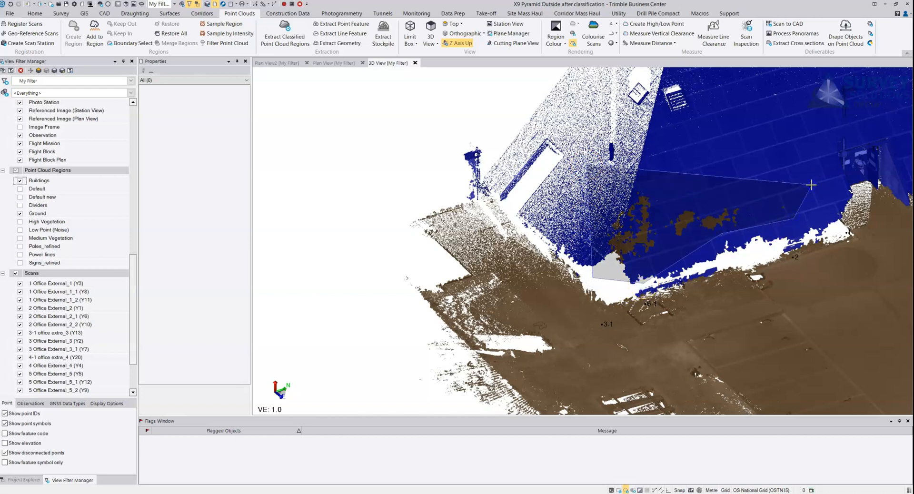
- Fence the misclassified ground points on the building corner and add the selected points to the Buildings region
left_click(630, 233)
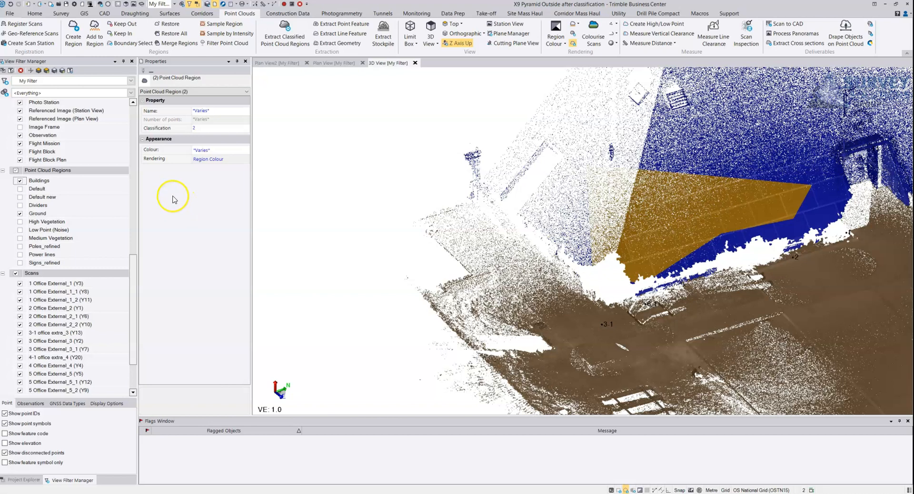
left_click(93, 34)
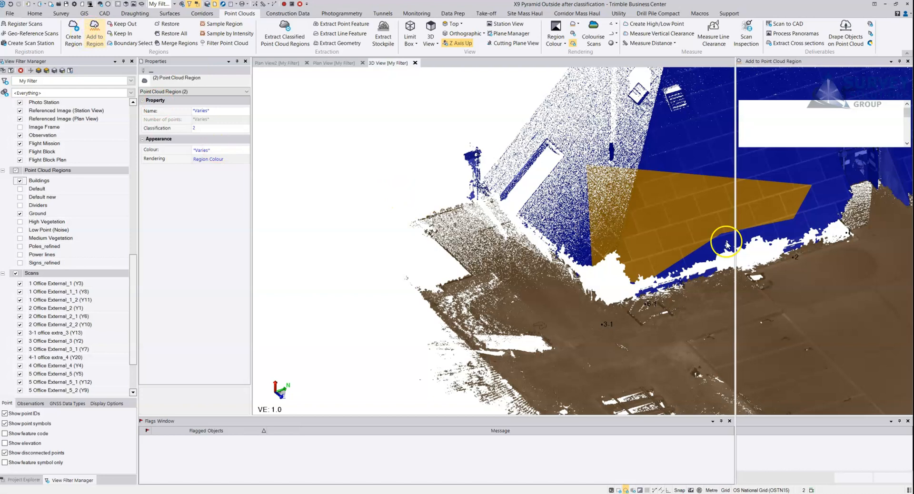
left_click(767, 93)
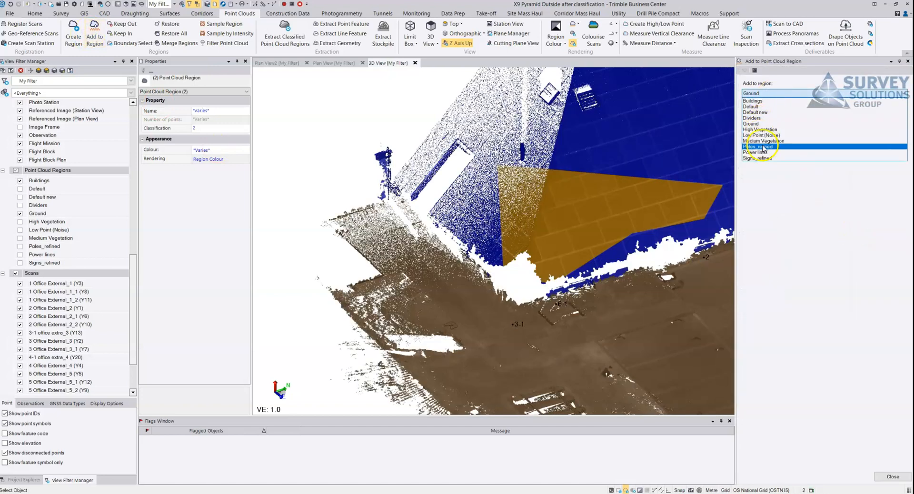
left_click(760, 100)
left_click(782, 135)
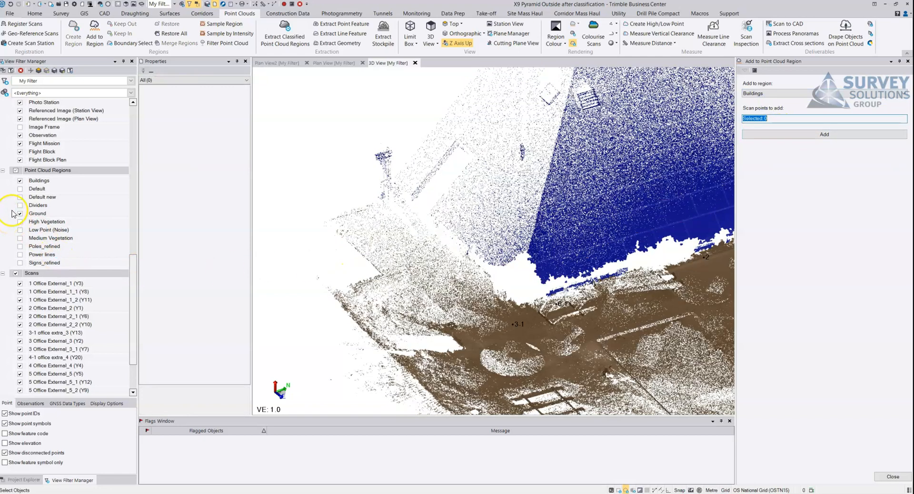
- Hide Ground and show Low Point (Noise) alongside Buildings, examining the grey points along the building's edges
left_click(20, 213)
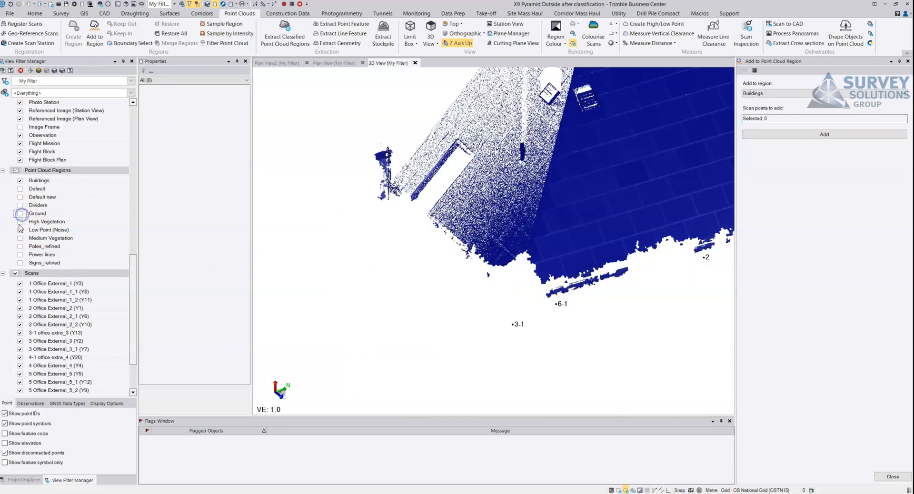
left_click(20, 230)
middle_click_drag(570, 292, 427, 246)
right_click_drag(458, 243, 558, 229)
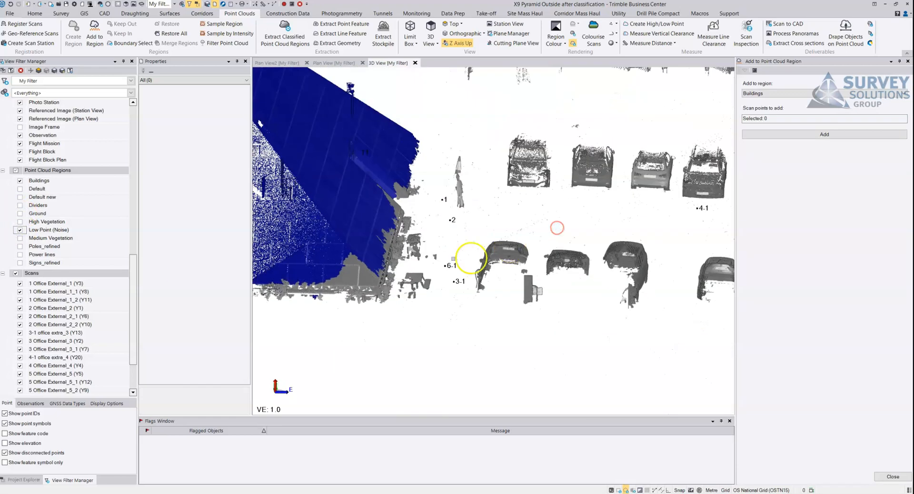
middle_click_drag(423, 241, 545, 242)
right_click_drag(407, 259, 385, 285)
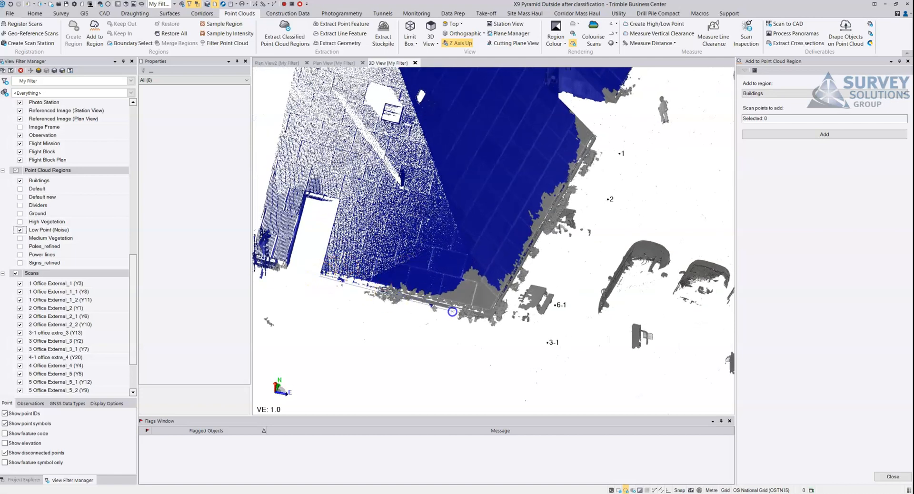
- Fence the noise points along the building's corner and edge facing points 1 and 2, and add them to Buildings
left_click(490, 312)
left_click(580, 185)
left_click(601, 128)
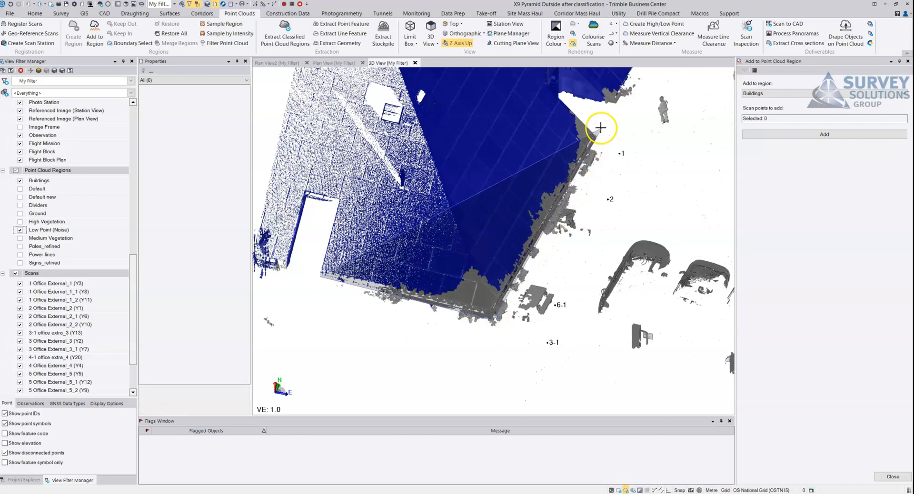
left_click(585, 104)
left_click(561, 98)
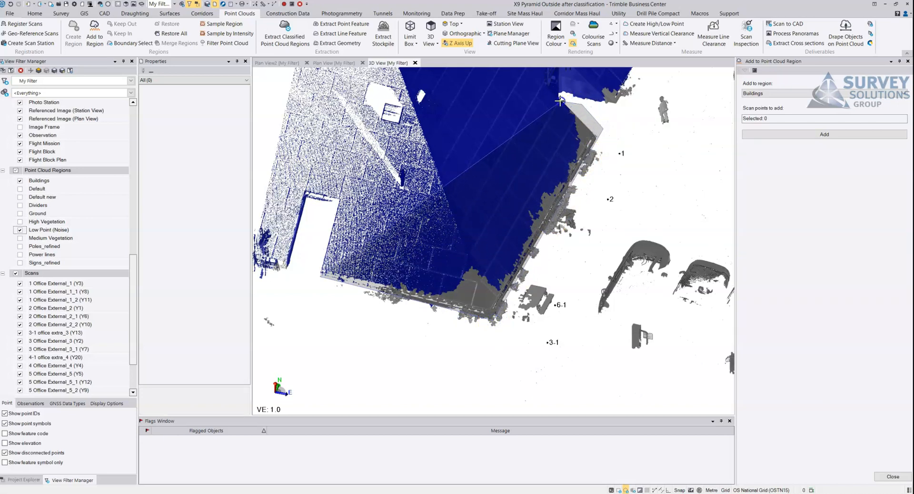
left_click(406, 149)
left_click(404, 148)
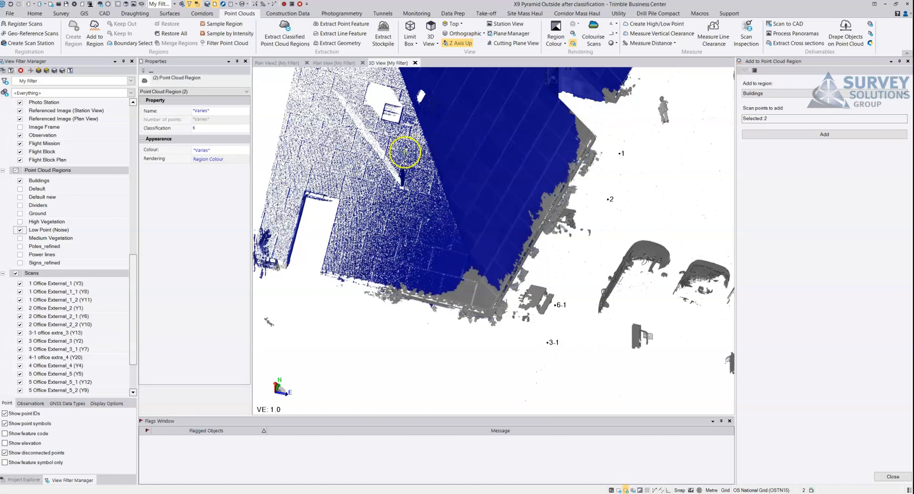
left_click(95, 30)
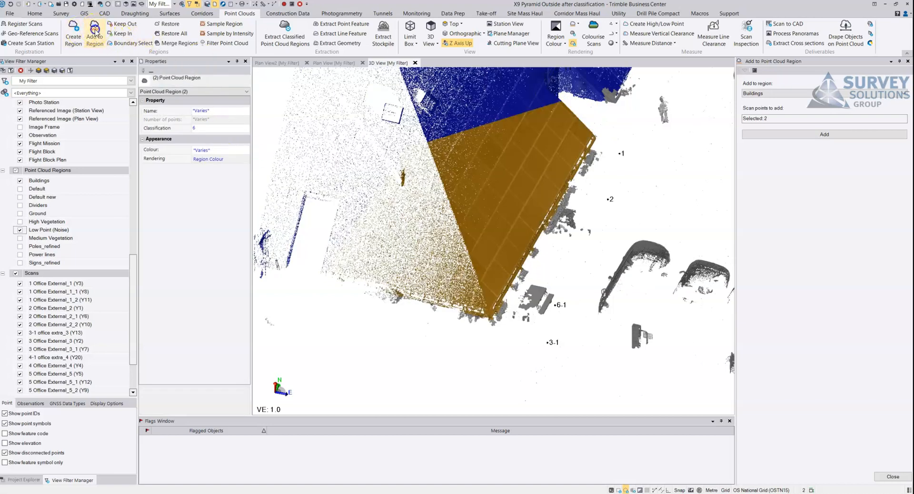
left_click(788, 134)
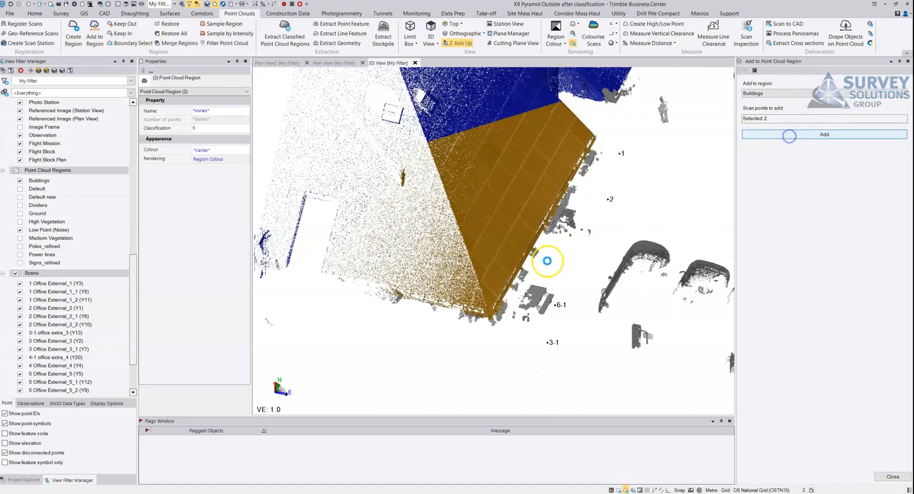
scroll(545, 230, "down", 3)
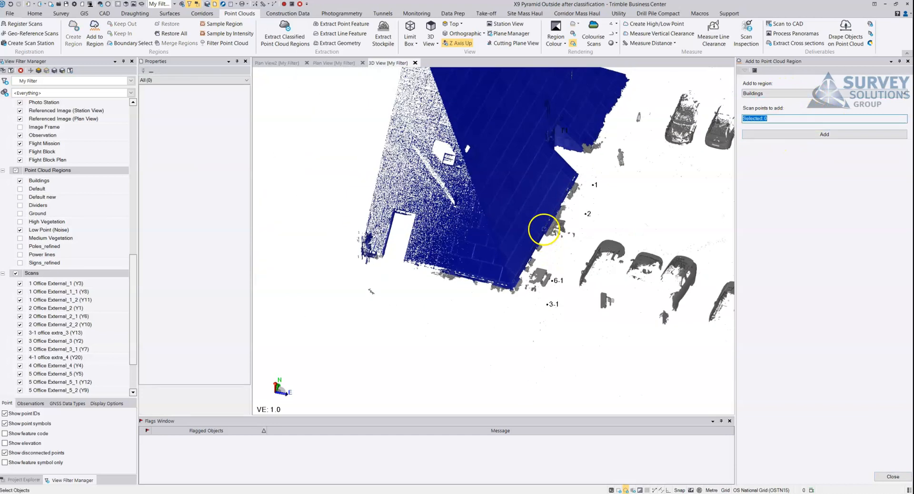
- Inspect the remaining Low Point (Noise) points around the corrected building and the nearby parked cars
right_click_drag(544, 230, 479, 212)
middle_click_drag(568, 260, 384, 227)
right_click_drag(385, 227, 670, 239)
middle_click_drag(485, 198, 633, 249)
scroll(478, 281, "down", 2)
right_click_drag(502, 216, 533, 215)
scroll(518, 266, "up", 4)
middle_click_drag(540, 334, 487, 187)
scroll(516, 298, "up", 5)
middle_click_drag(499, 347, 521, 214)
scroll(518, 213, "down", 3)
middle_click_drag(452, 193, 471, 304)
middle_click_drag(405, 128, 470, 273)
scroll(470, 273, "down", 3)
- Examine the Low Point (Noise) objects across the rest of the site, including the vehicles near points 4 and 5
scroll(472, 240, "down", 1)
middle_click_drag(491, 162, 467, 297)
middle_click_drag(502, 183, 436, 212)
middle_click_drag(597, 248, 426, 155)
scroll(512, 236, "down", 4)
middle_click_drag(631, 249, 472, 216)
mouse_move(489, 215)
right_mouse_down()
mouse_move(563, 219)
mouse_move(552, 222)
right_mouse_up()
right_click_drag(464, 235, 587, 219)
scroll(457, 242, "up", 6)
right_click_drag(449, 243, 382, 242)
scroll(374, 251, "down", 2)
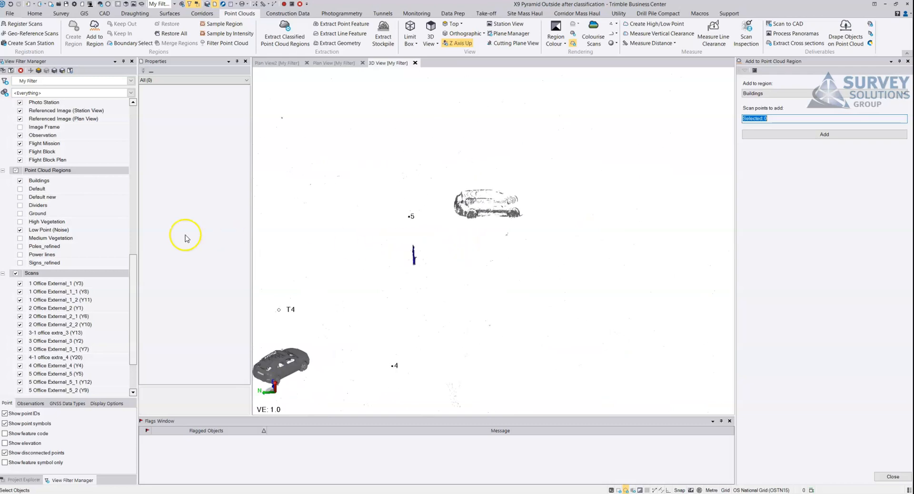
- Hide Low Point (Noise), show Default new with Buildings, and examine the charger unit near point 3
left_click(20, 229)
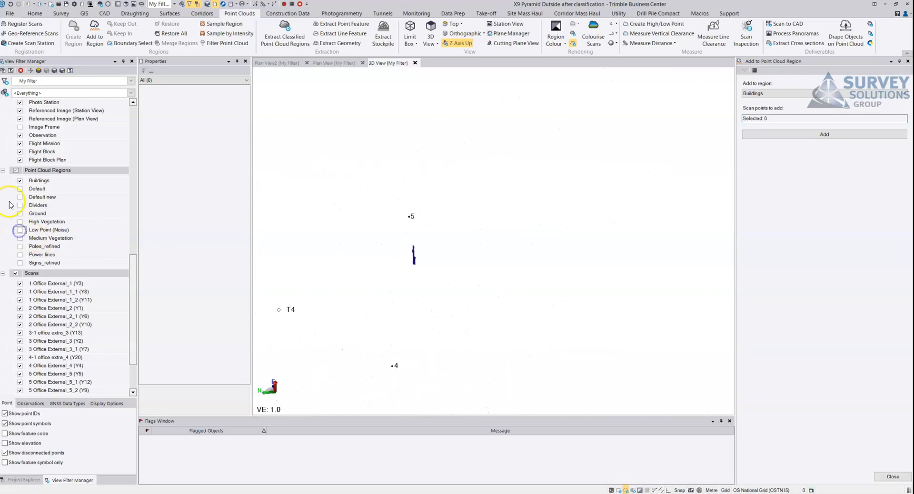
left_click_drag(487, 281, 614, 239)
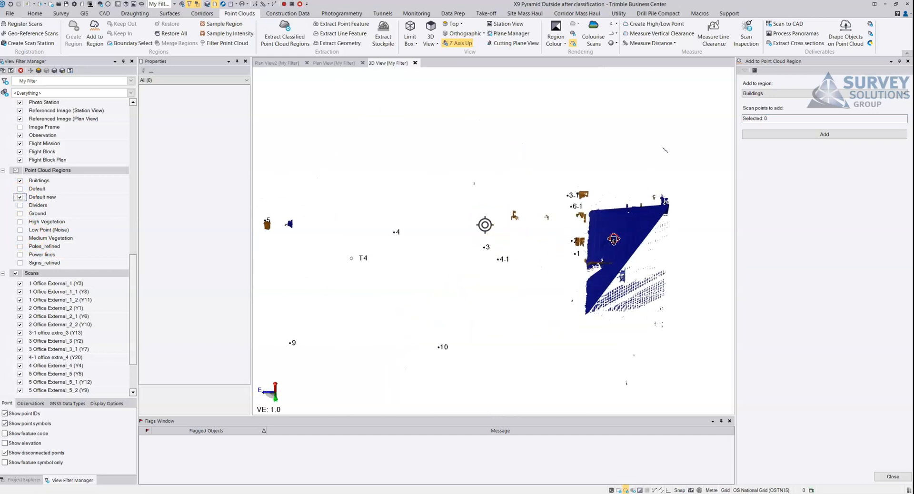
scroll(577, 255, "up", 5)
left_click_drag(551, 287, 461, 220)
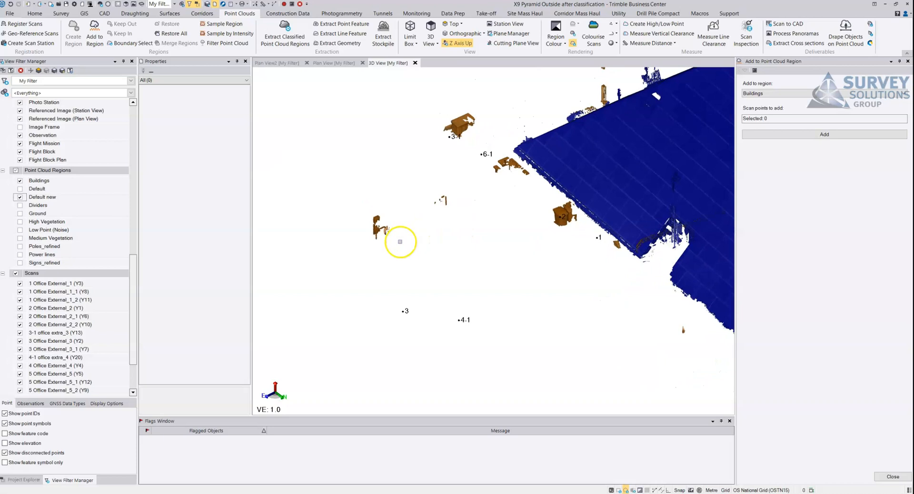
scroll(453, 195, "up", 6)
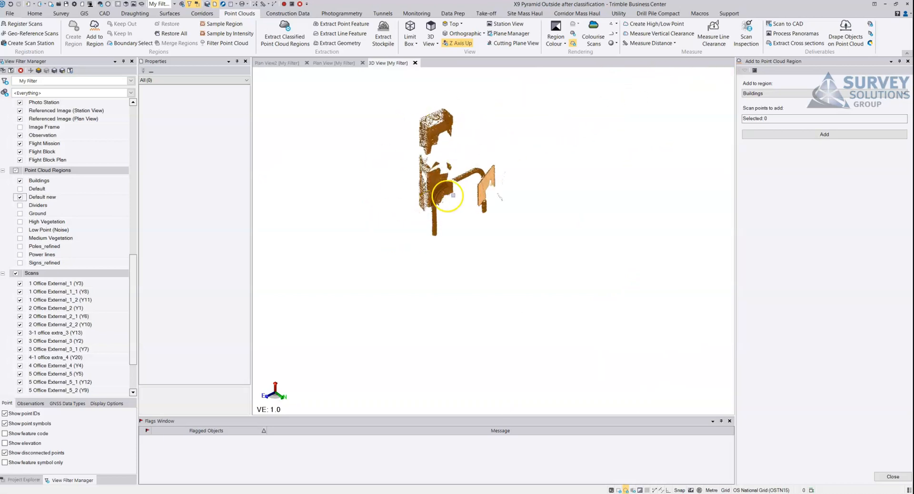
- Inspect the other Default new objects in front of the building and across the car park
scroll(478, 190, "down", 6)
middle_click_drag(524, 184, 341, 167)
left_click_drag(470, 182, 562, 178)
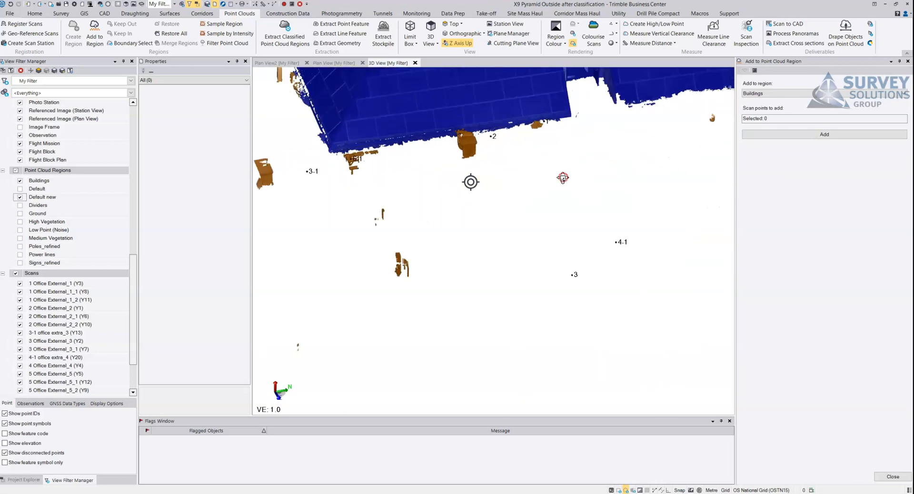
middle_click_drag(542, 214, 543, 216)
right_click_drag(435, 147, 394, 143)
scroll(433, 142, "up", 8)
scroll(391, 138, "up", 3)
scroll(404, 180, "up", 3)
middle_click_drag(403, 180, 483, 186)
scroll(484, 185, "down", 4)
middle_click_drag(694, 272, 408, 179)
right_click_drag(408, 180, 358, 176)
middle_click_drag(396, 197, 559, 255)
scroll(558, 255, "down", 4)
middle_click_drag(458, 208, 608, 271)
middle_click_drag(580, 201, 486, 265)
- Fence the charger unit's points in Default new and create a region named Car Chargers from them
scroll(527, 256, "up", 4)
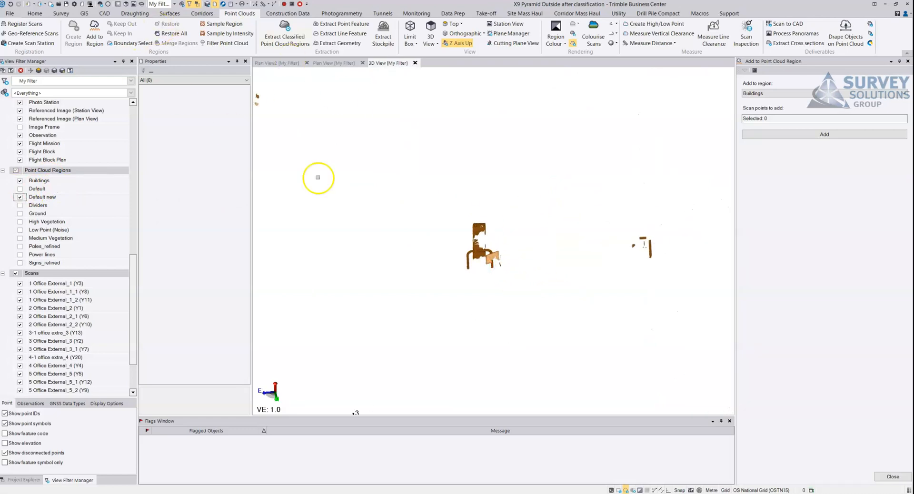
left_click(423, 297)
left_click(430, 183)
left_click(535, 195)
left_click(532, 299)
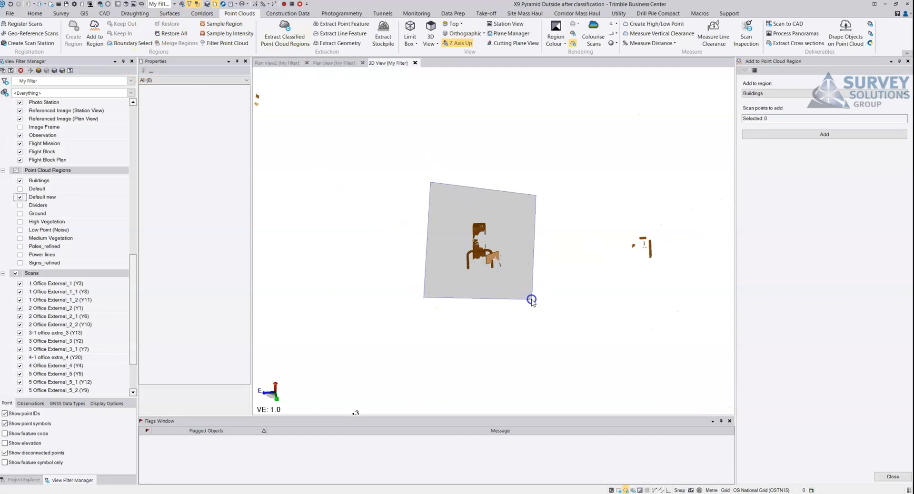
key("Return")
left_click(74, 32)
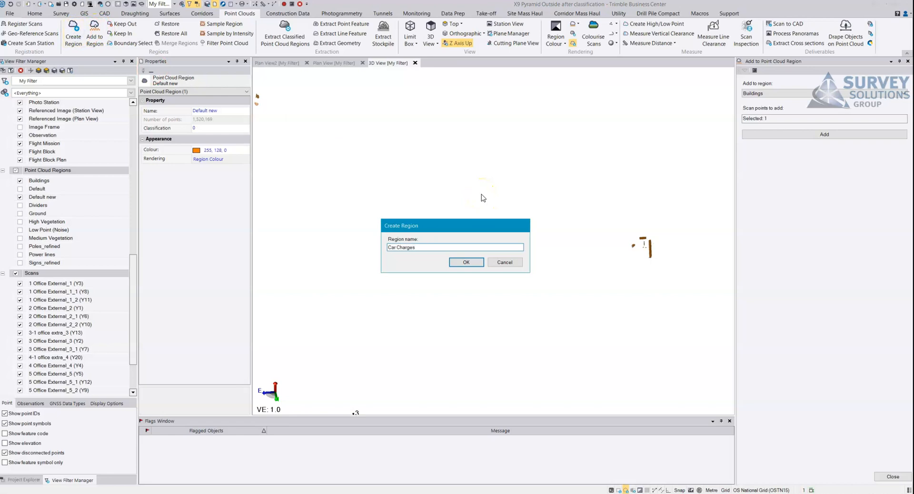
type("Car Chargers")
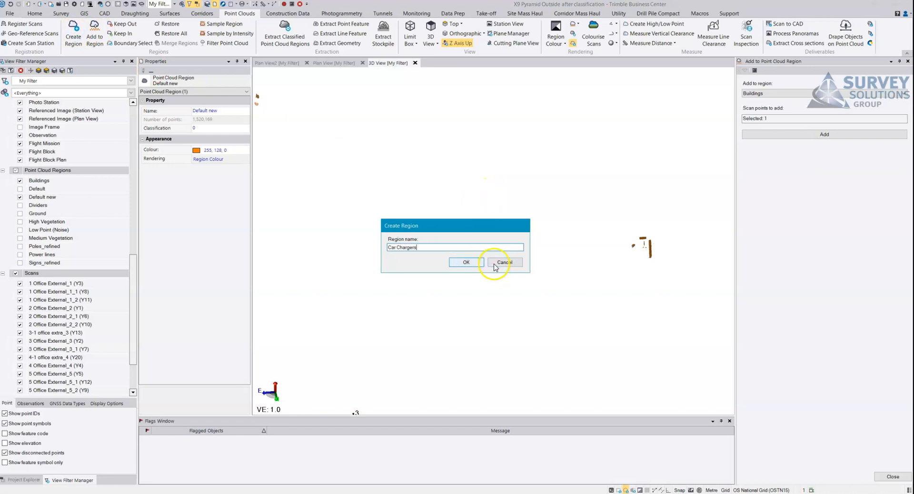
left_click(466, 262)
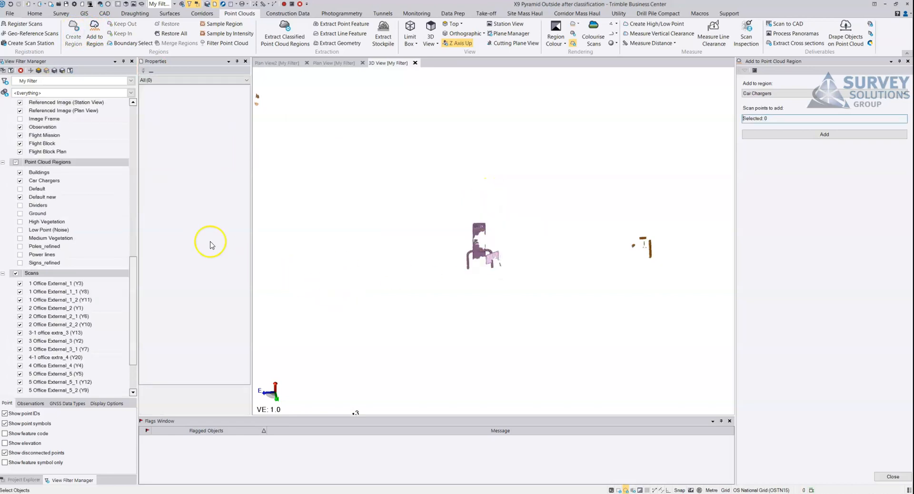
- Hide the Car Chargers region and check the remaining Default new points across the site
left_click(20, 181)
scroll(488, 298, "down", 3)
middle_click_drag(438, 252, 542, 291)
scroll(431, 281, "down", 5)
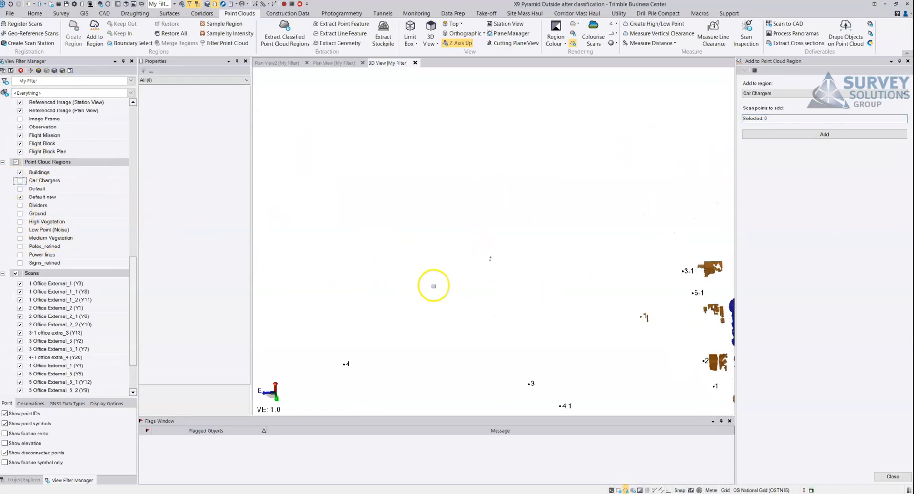
scroll(541, 306, "up", 5)
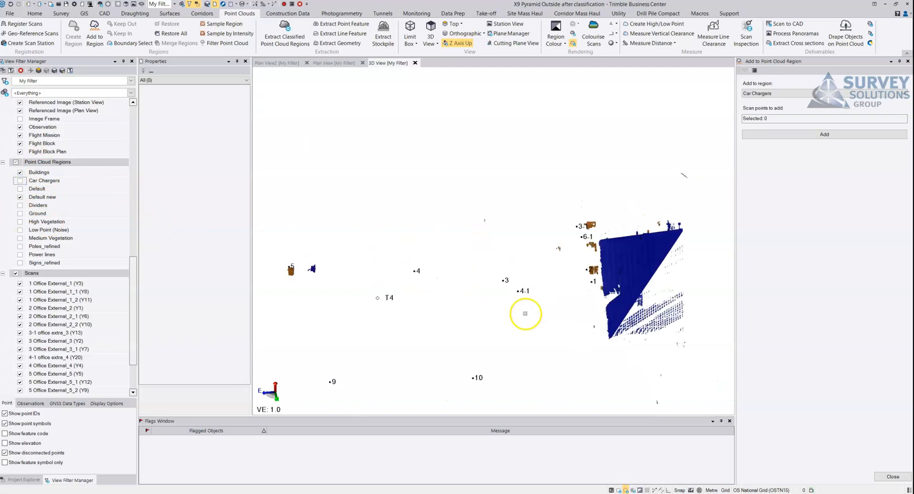